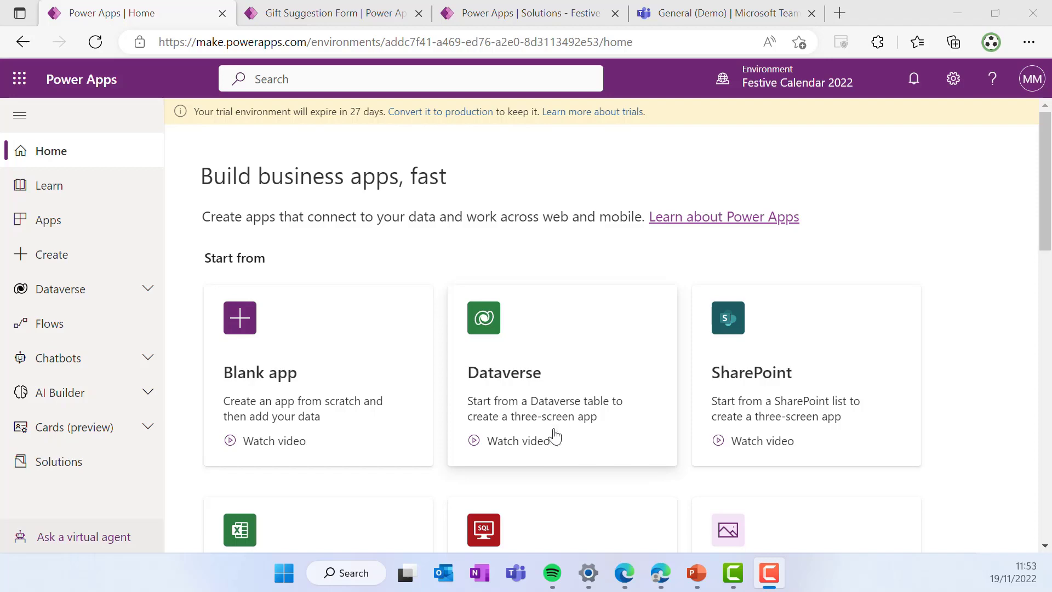
{"action": "scroll", "coordinate": [556, 449], "scroll_direction": "down", "scroll_amount": 3}
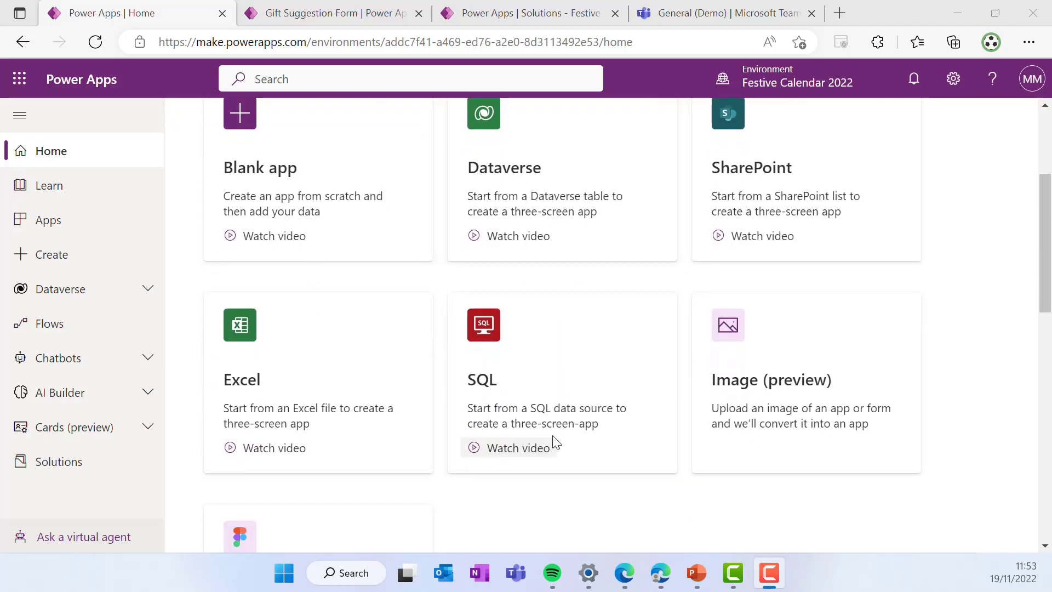
{"action": "scroll", "coordinate": [554, 460], "scroll_direction": "up", "scroll_amount": 3}
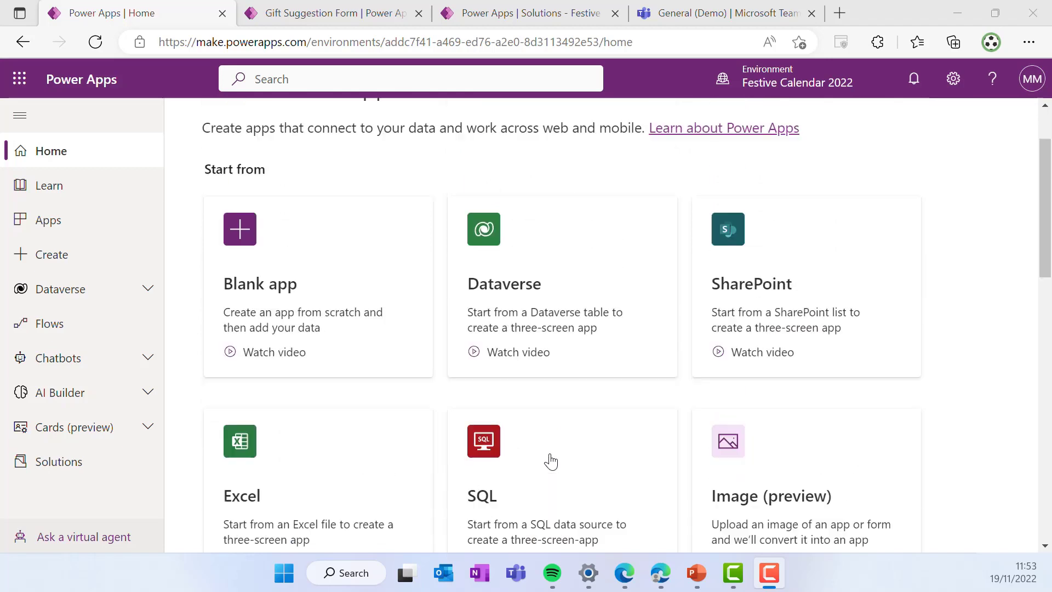
{"action": "scroll", "coordinate": [552, 460], "scroll_direction": "down", "scroll_amount": 5}
{"action": "scroll", "coordinate": [548, 438], "scroll_direction": "up", "scroll_amount": 4}
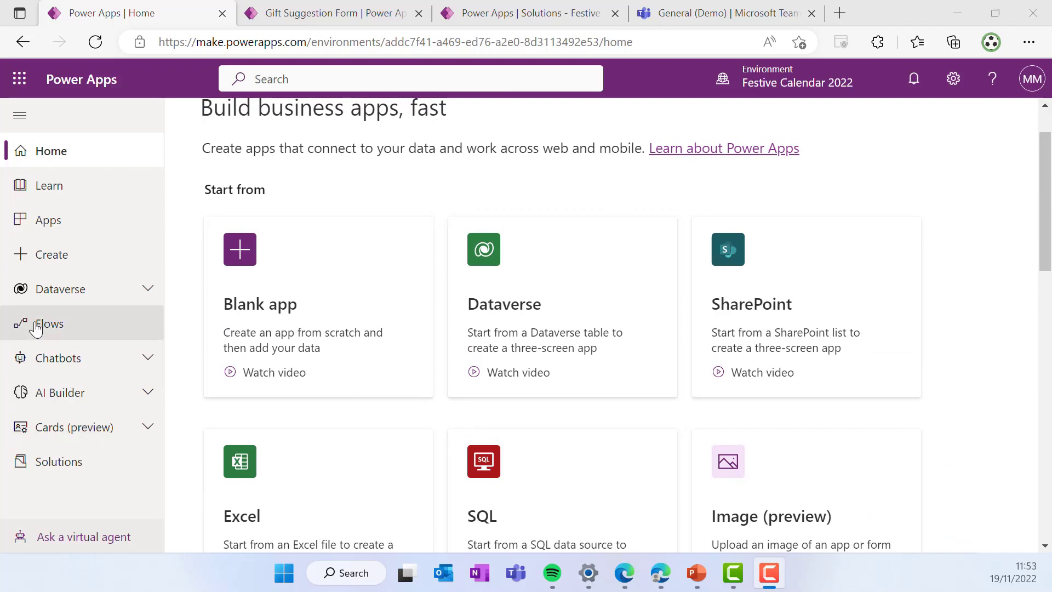
- Start a new card from the Cards (preview) section and name it Counter Demo
{"action": "left_click", "coordinate": [87, 432]}
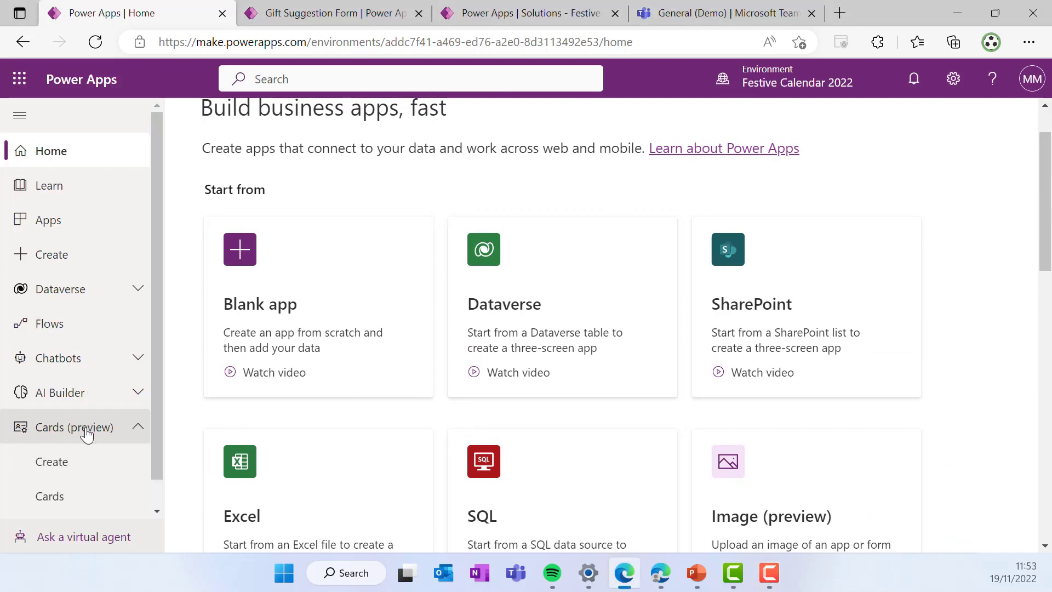
{"action": "left_click", "coordinate": [79, 469]}
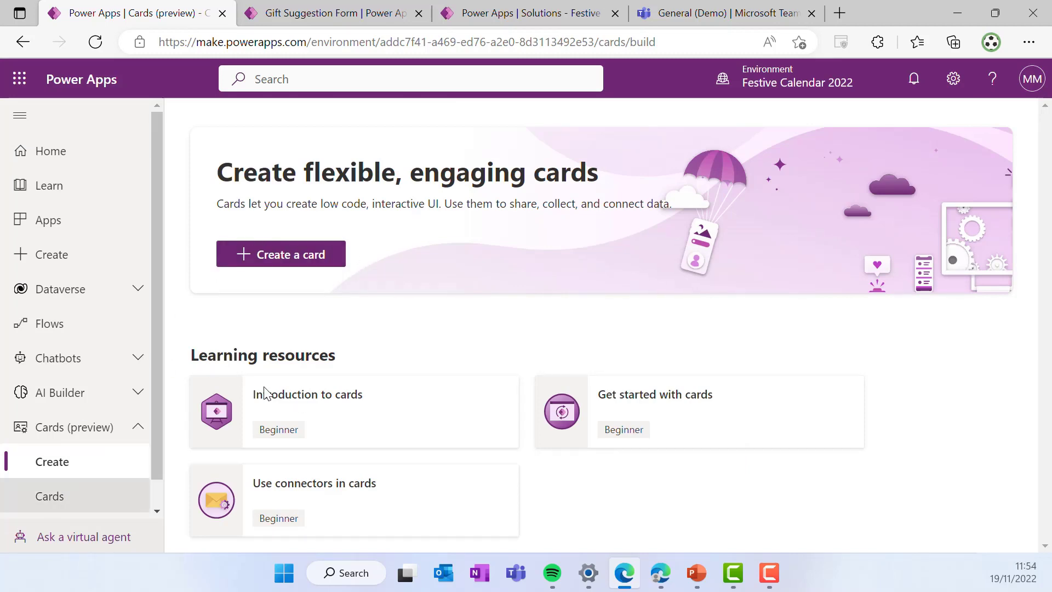
{"action": "left_click", "coordinate": [324, 263]}
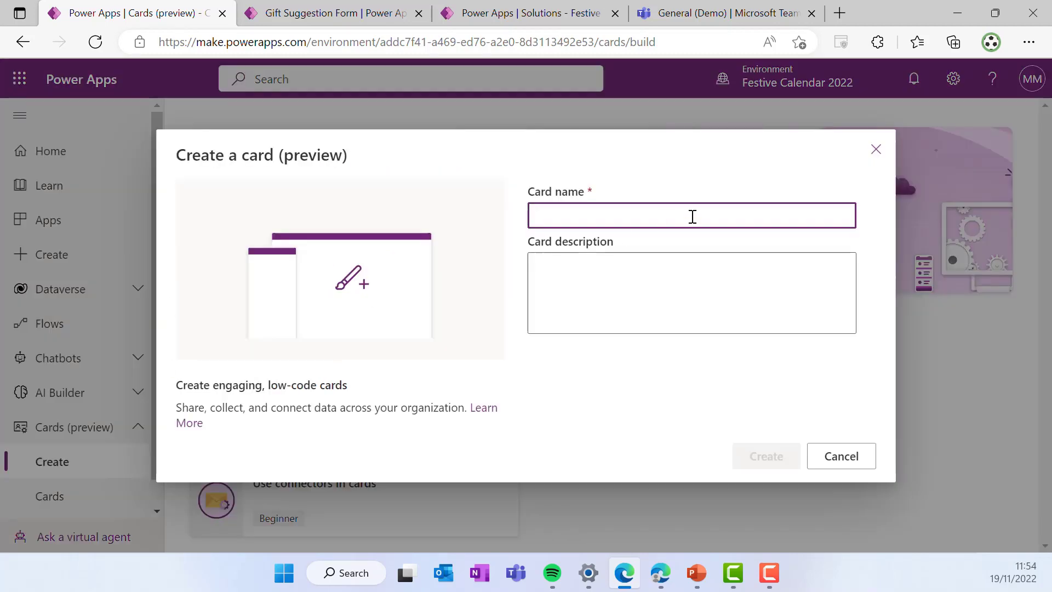
{"action": "type", "text": "co"}
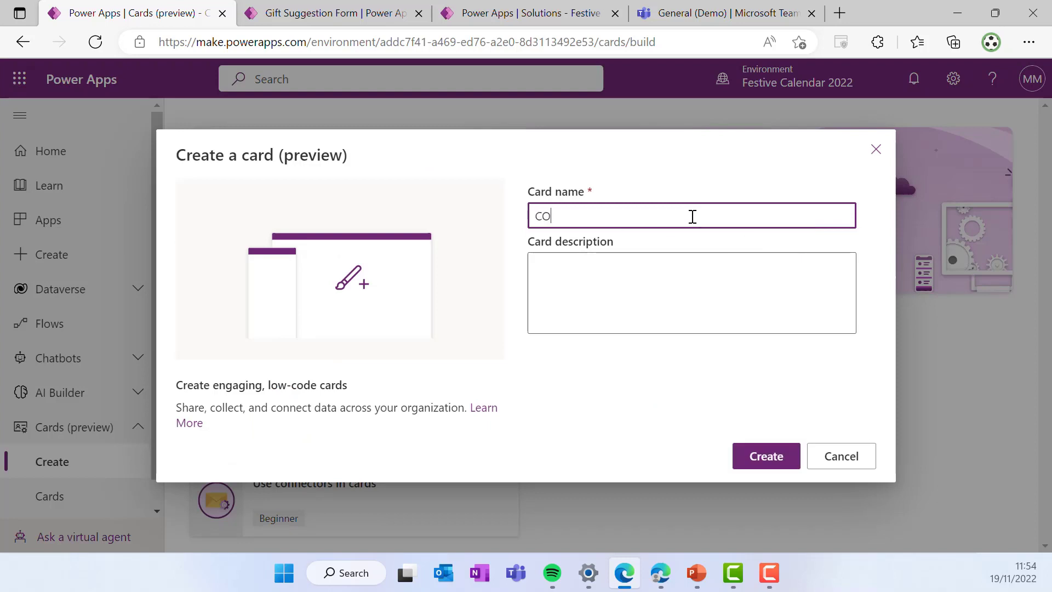
{"action": "type", "text": "u"}
{"action": "key", "text": "BackSpace"}
{"action": "key", "text": "BackSpace"}
{"action": "type", "text": "ounter Demo"}
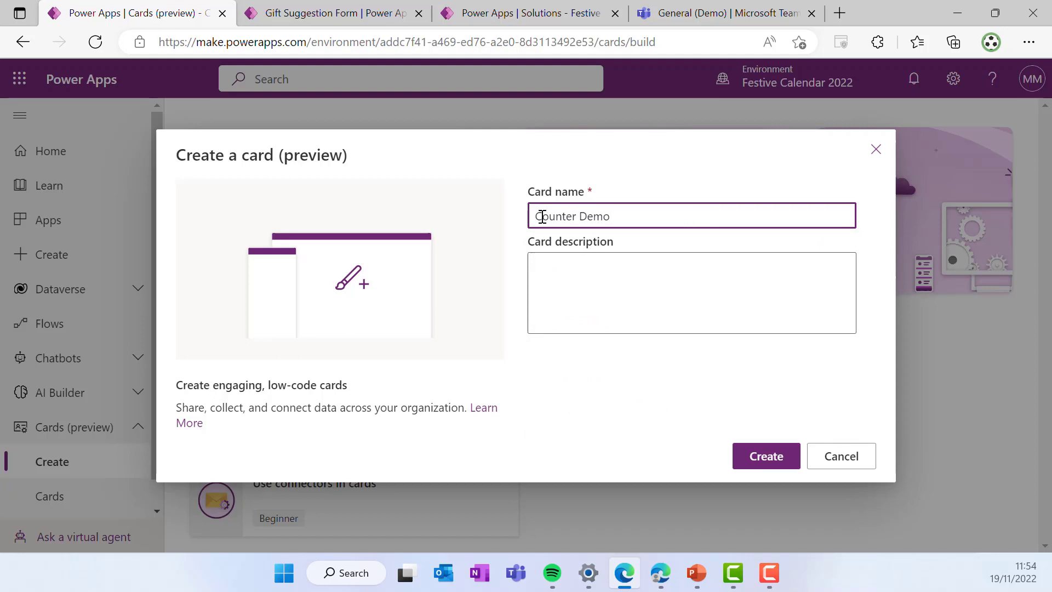
- Copy the card name Counter Demo into the card description and create the card
{"action": "key", "text": "ctrl+a"}
{"action": "key", "text": "ctrl+c"}
{"action": "left_click", "coordinate": [570, 278]}
{"action": "key", "text": "ctrl+v"}
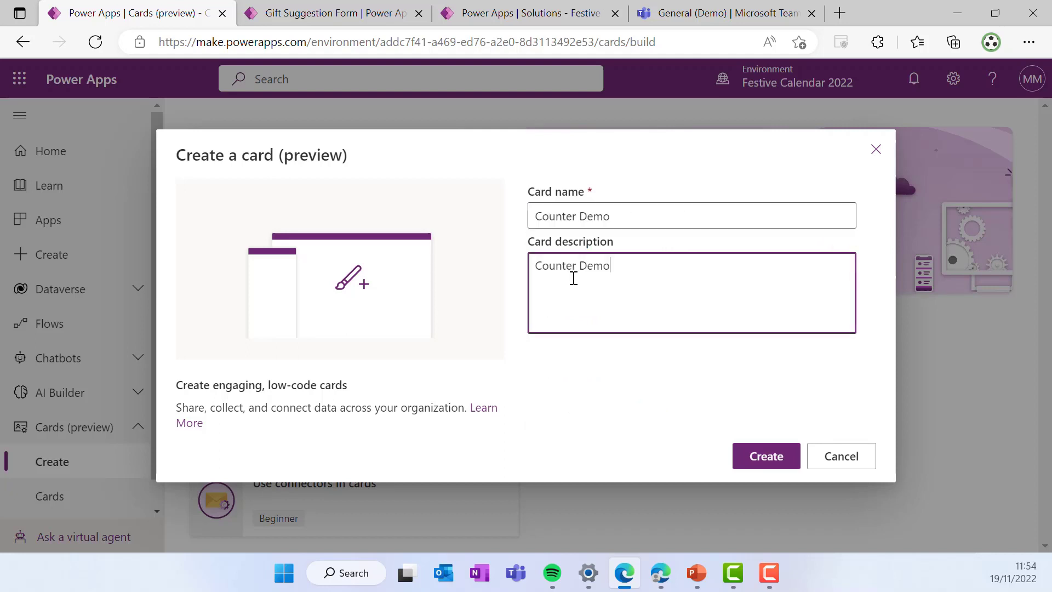
{"action": "left_click", "coordinate": [784, 457]}
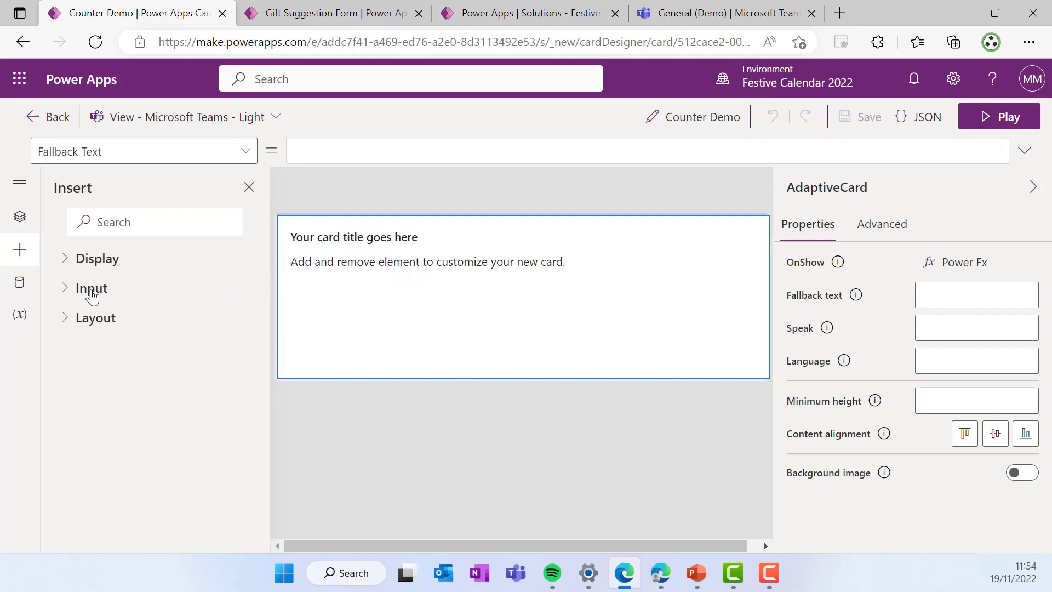
- Add four button inputs below the description text on the card
{"action": "left_click", "coordinate": [65, 289]}
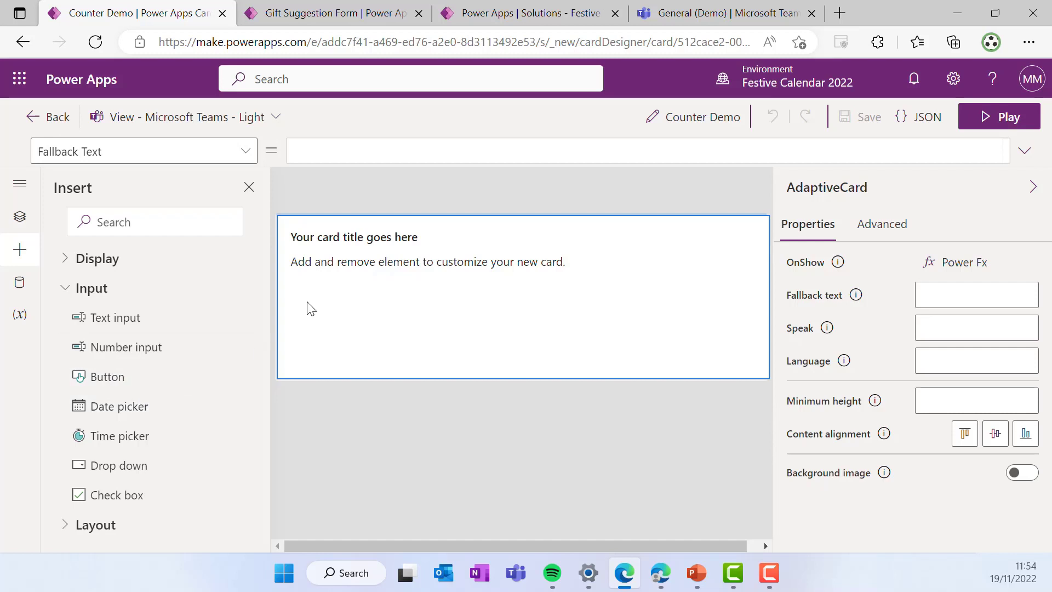
{"action": "left_click", "coordinate": [333, 265]}
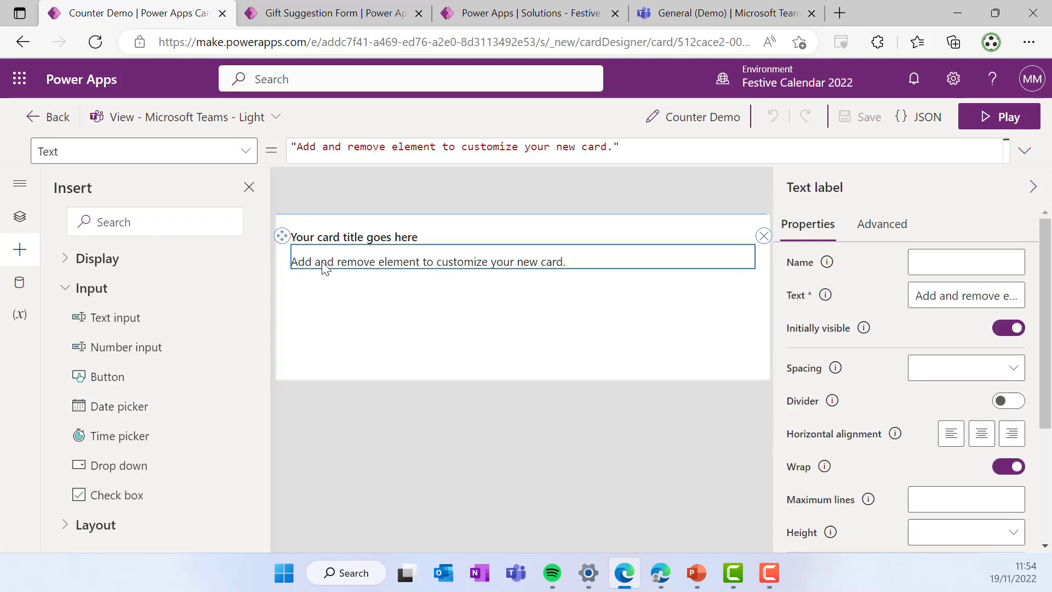
{"action": "left_click", "coordinate": [126, 382]}
{"action": "left_click", "coordinate": [126, 382]}
{"action": "left_click", "coordinate": [126, 382]}
{"action": "left_click", "coordinate": [126, 382]}
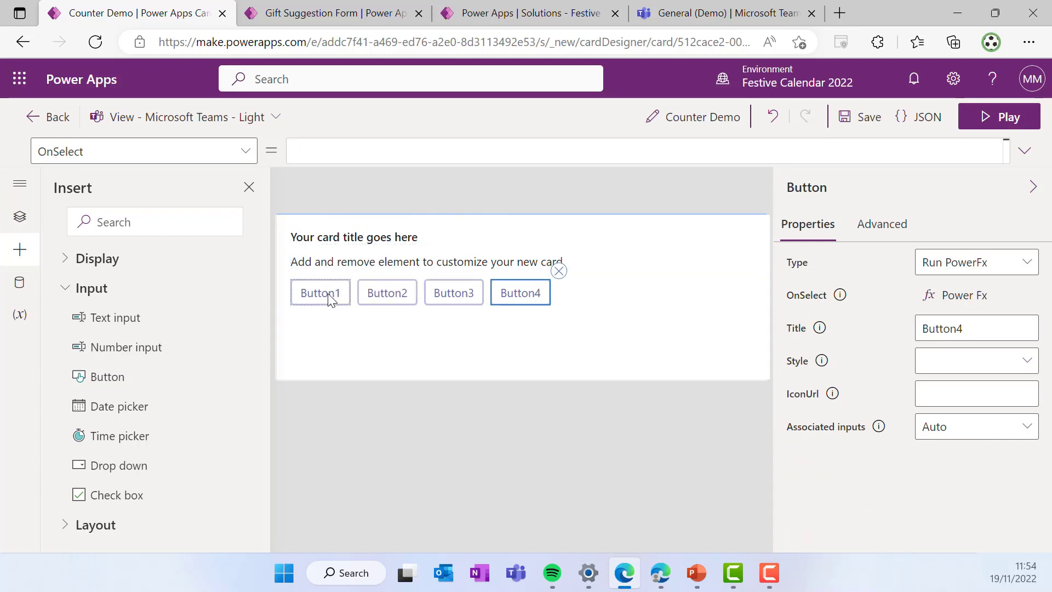
- Set the first button's title to Count Up and the second button's title to Count Down
{"action": "left_click", "coordinate": [331, 297]}
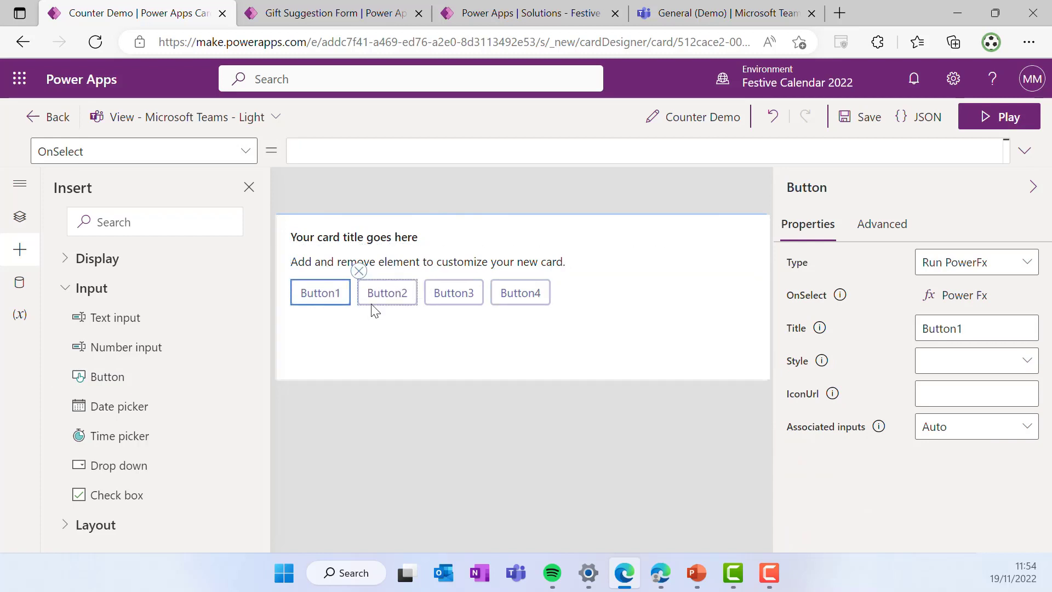
{"action": "left_click_drag", "start_coordinate": [980, 323], "coordinate": [910, 322]}
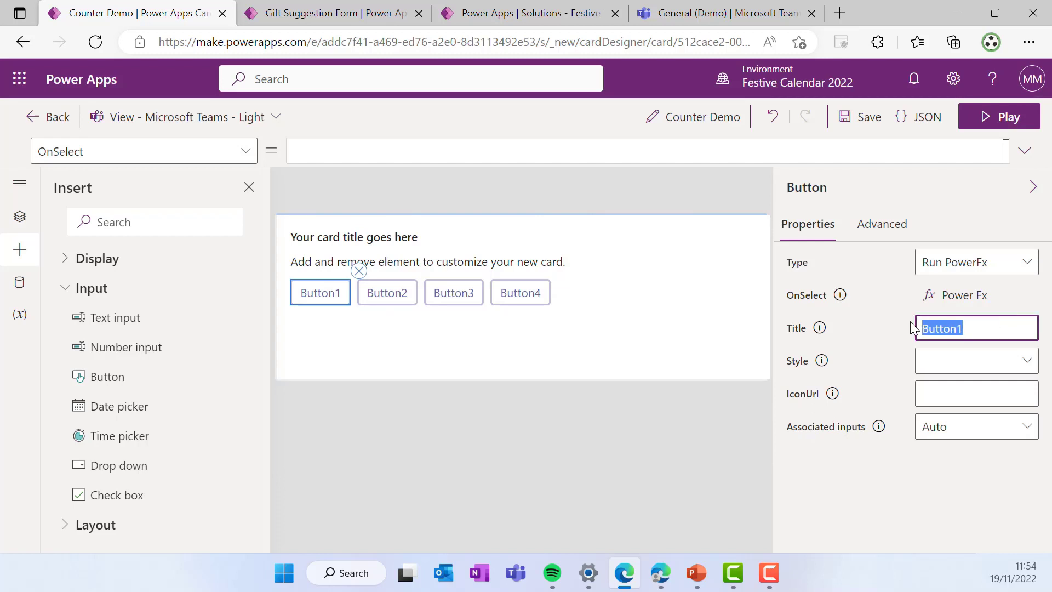
{"action": "type", "text": "Count Up"}
{"action": "left_click", "coordinate": [391, 298]}
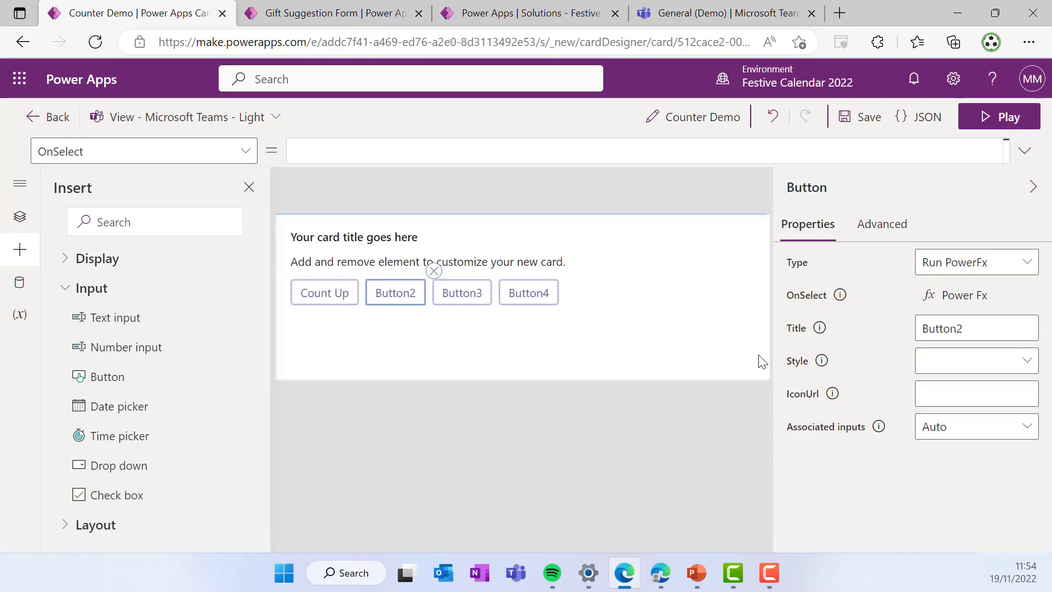
{"action": "double_click", "coordinate": [972, 335]}
{"action": "type", "text": "Coun"}
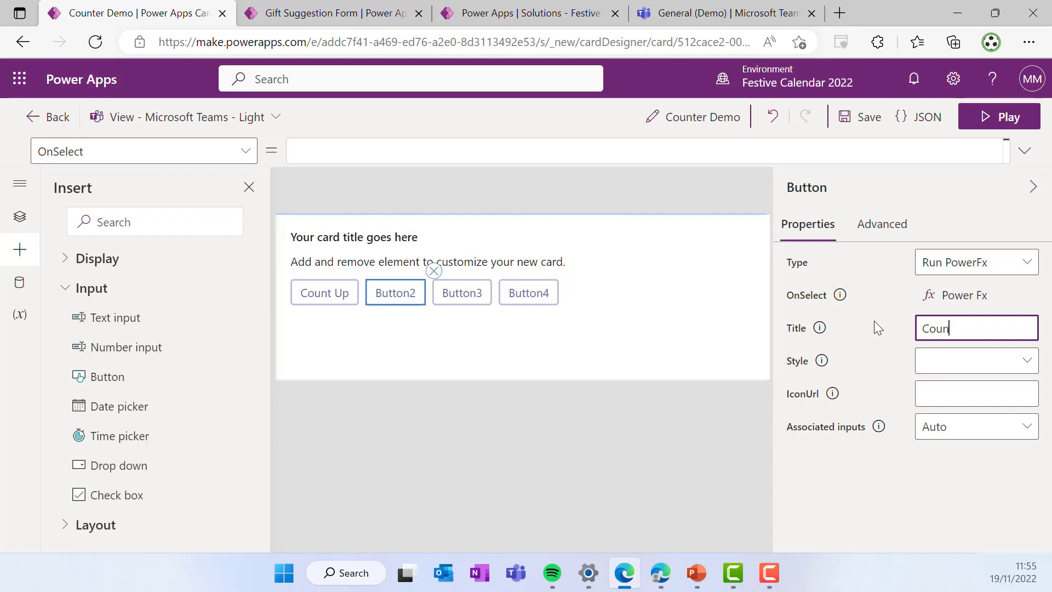
{"action": "type", "text": "t Down"}
- Set the third button's title to Temp Count Up and the fourth button's title to Temp Count Down
{"action": "left_click", "coordinate": [480, 294]}
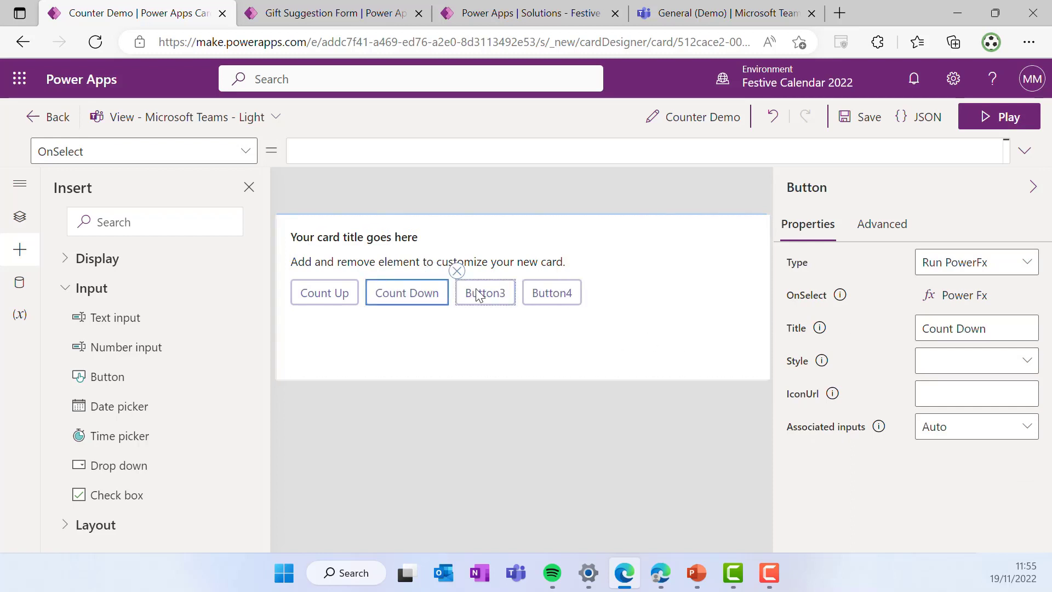
{"action": "double_click", "coordinate": [922, 331]}
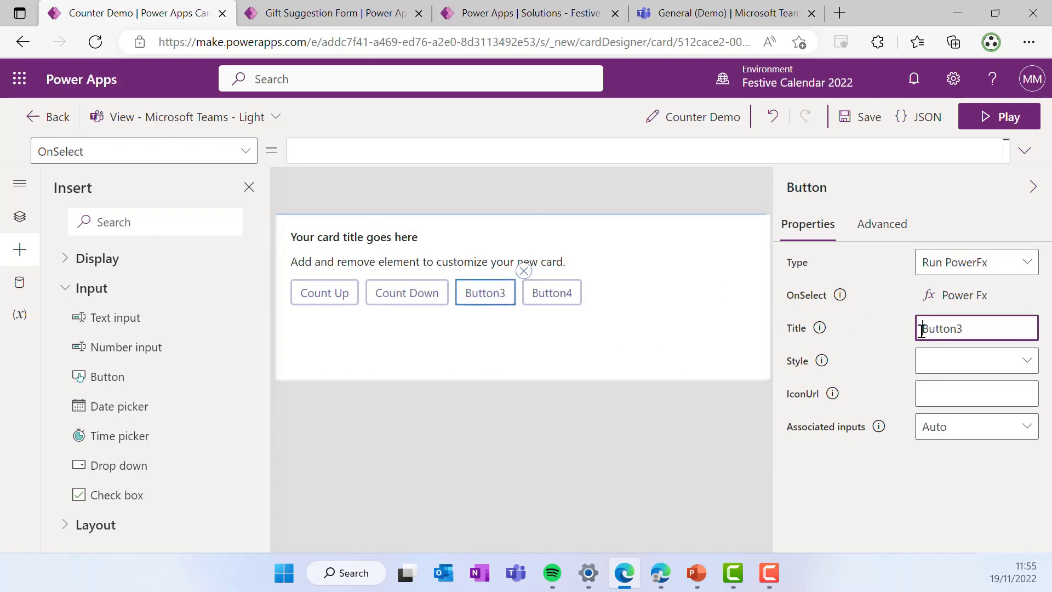
{"action": "type", "text": "Temp Count Up"}
{"action": "left_click", "coordinate": [601, 300]}
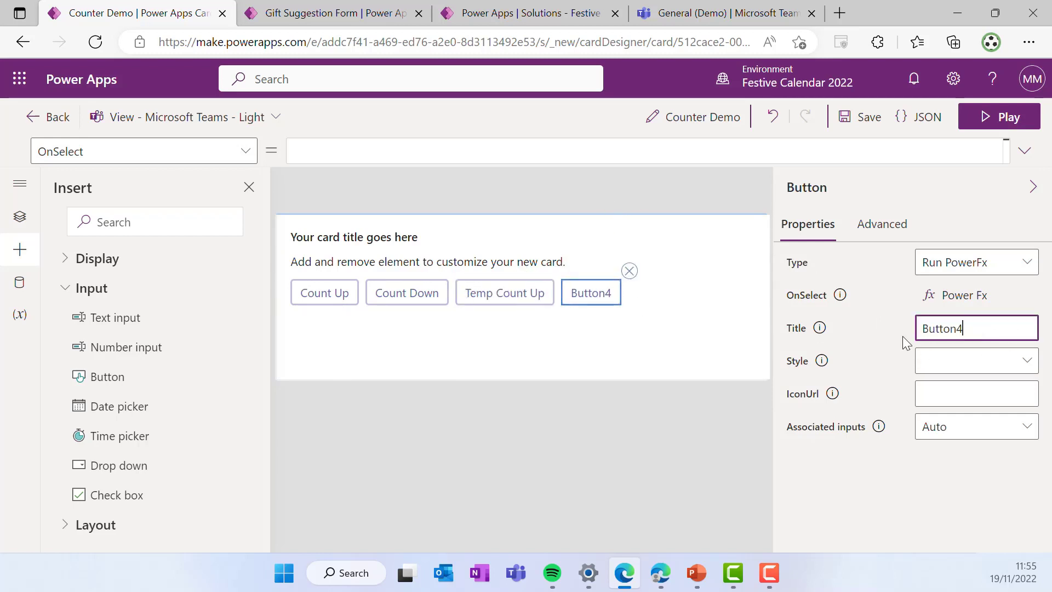
{"action": "key", "text": "ctrl+a"}
{"action": "type", "text": "Temp Count Down"}
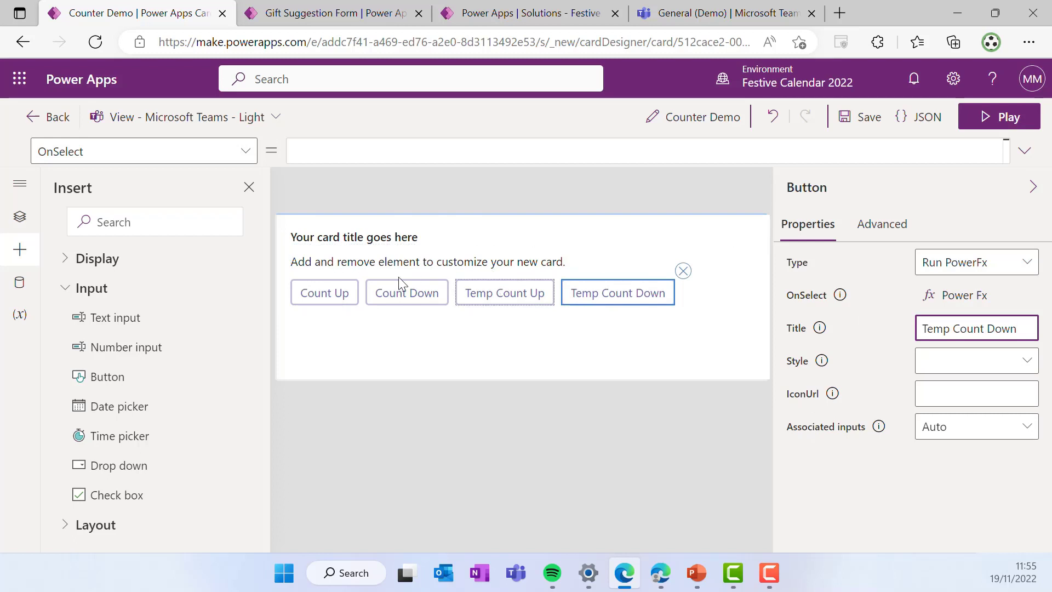
- Set the OnSelect formula of the Count Up button to Set(varCounter,varCounter+1)
{"action": "left_click", "coordinate": [345, 295]}
{"action": "left_click", "coordinate": [315, 152]}
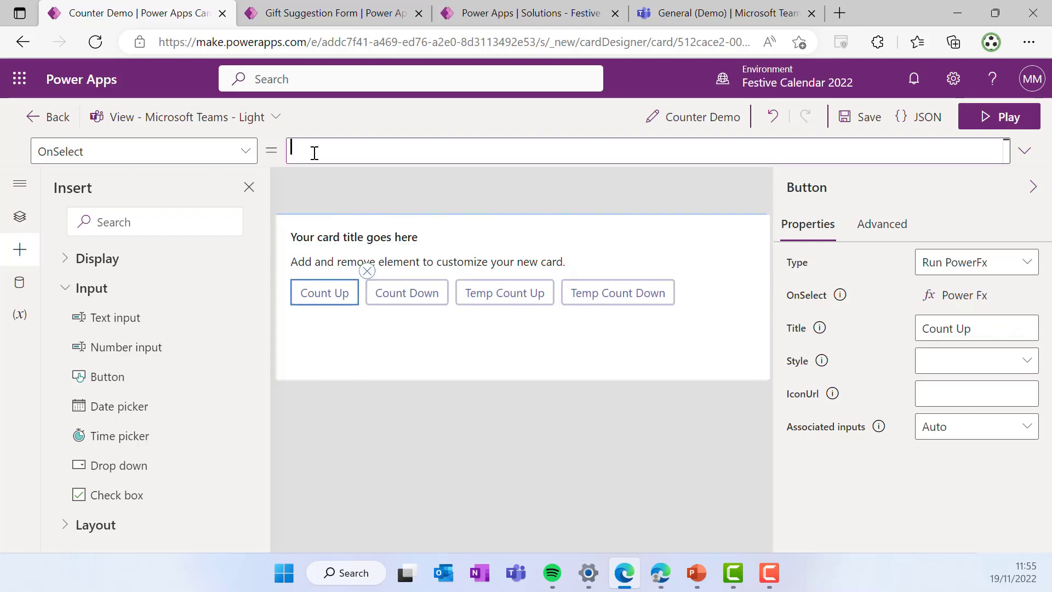
{"action": "type", "text": "Set("}
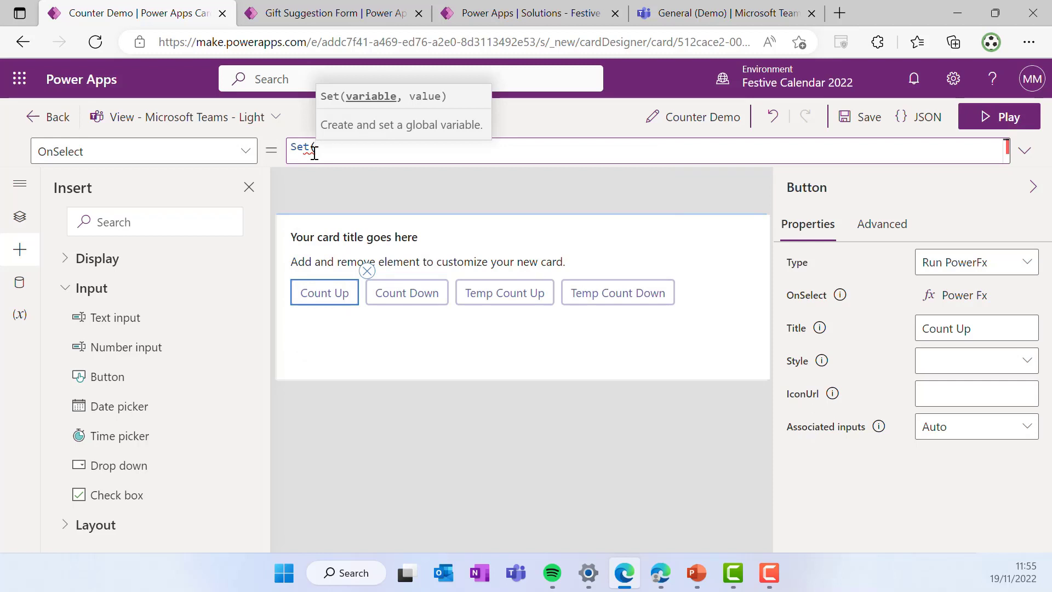
{"action": "type", "text": "var"}
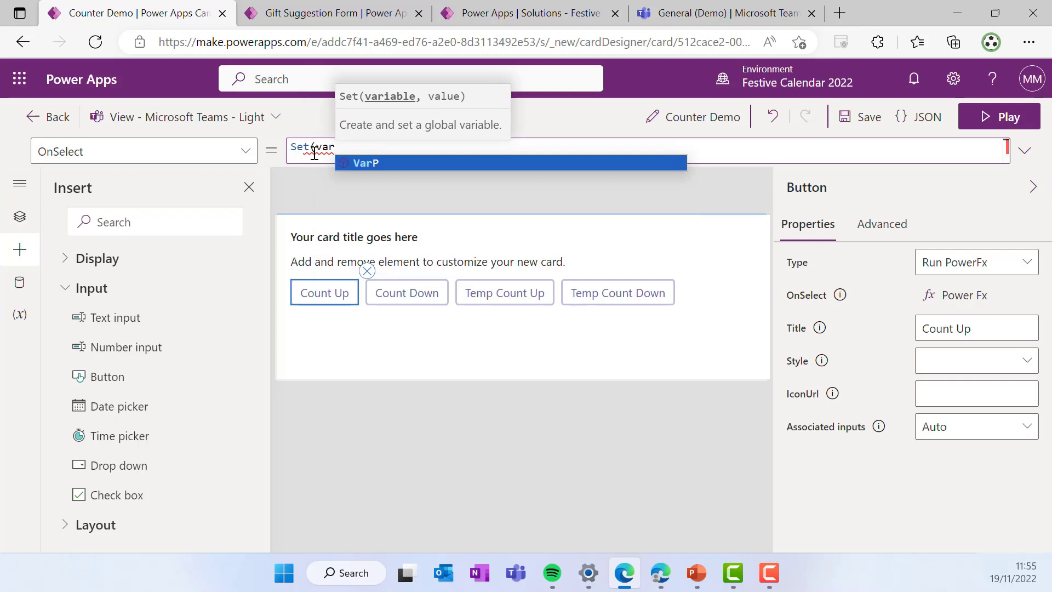
{"action": "type", "text": "Count"}
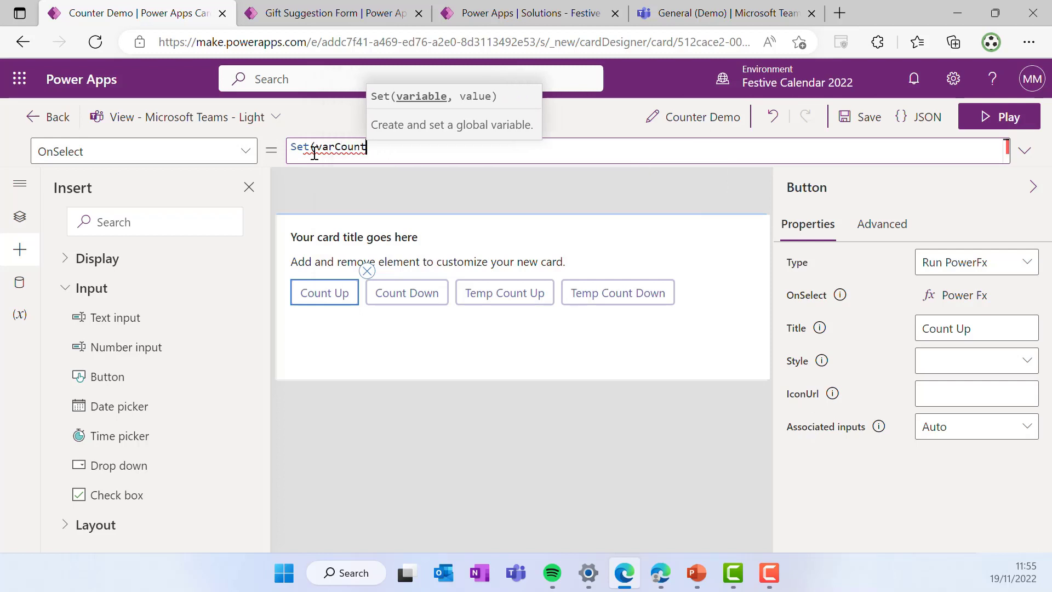
{"action": "type", "text": "er,varCounter,var"}
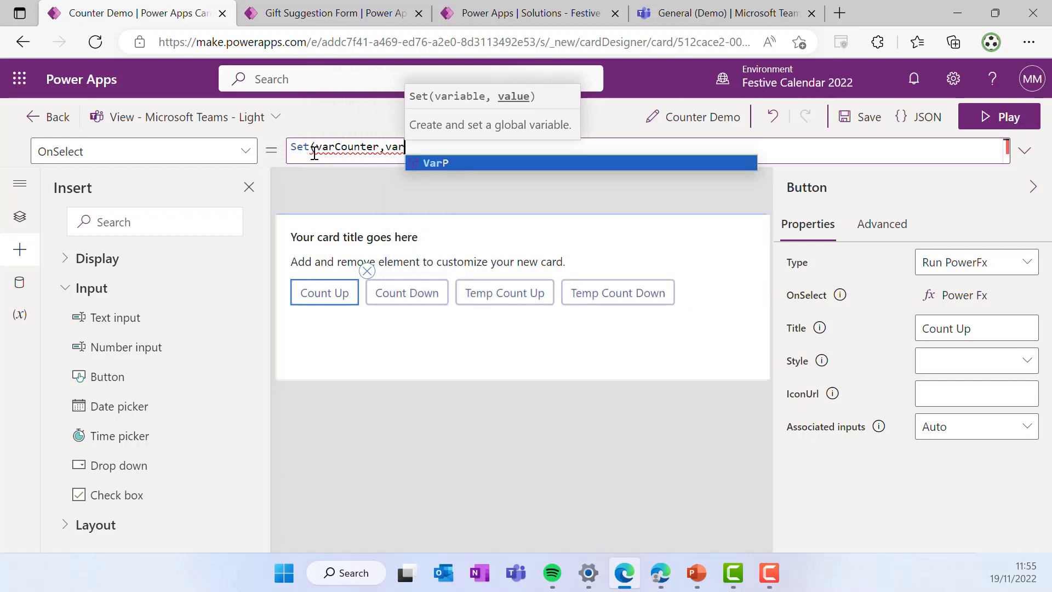
{"action": "type", "text": "+1)"}
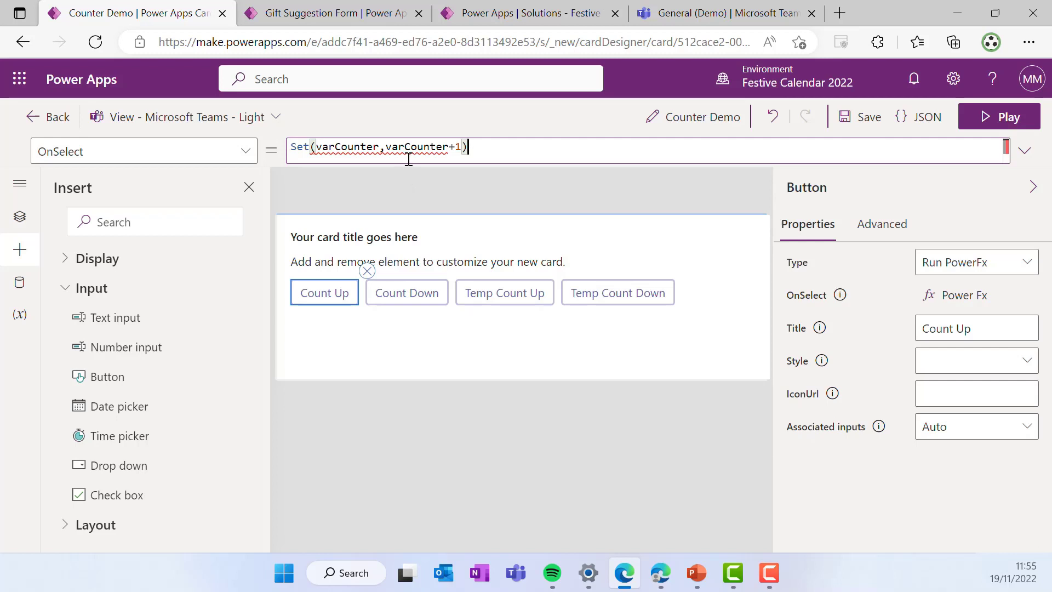
- Start a new card variable of type Number and name it varCounter
{"action": "left_click", "coordinate": [19, 317]}
{"action": "left_click", "coordinate": [67, 231]}
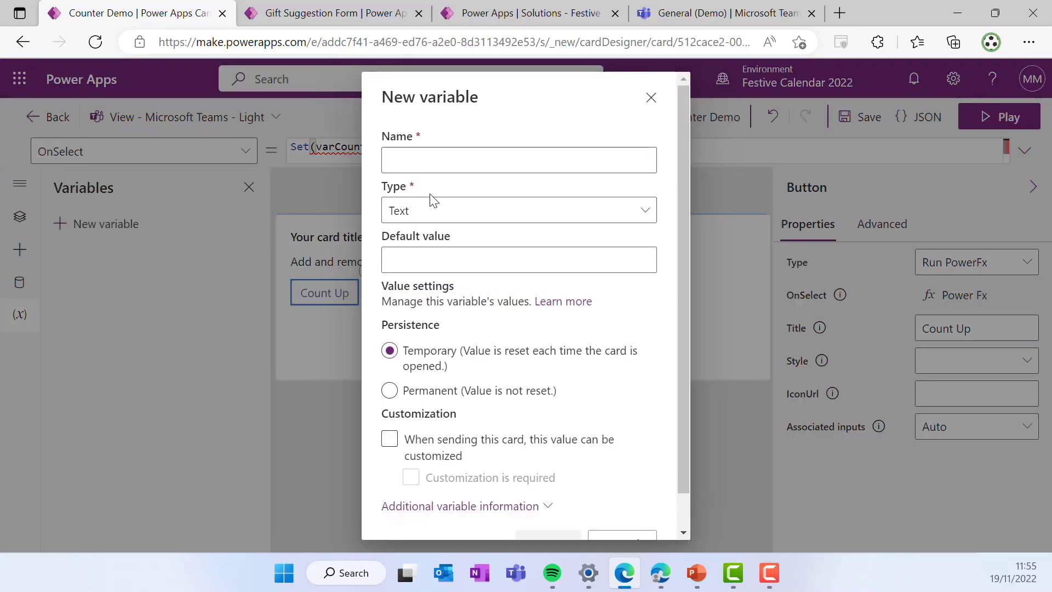
{"action": "left_click", "coordinate": [441, 211]}
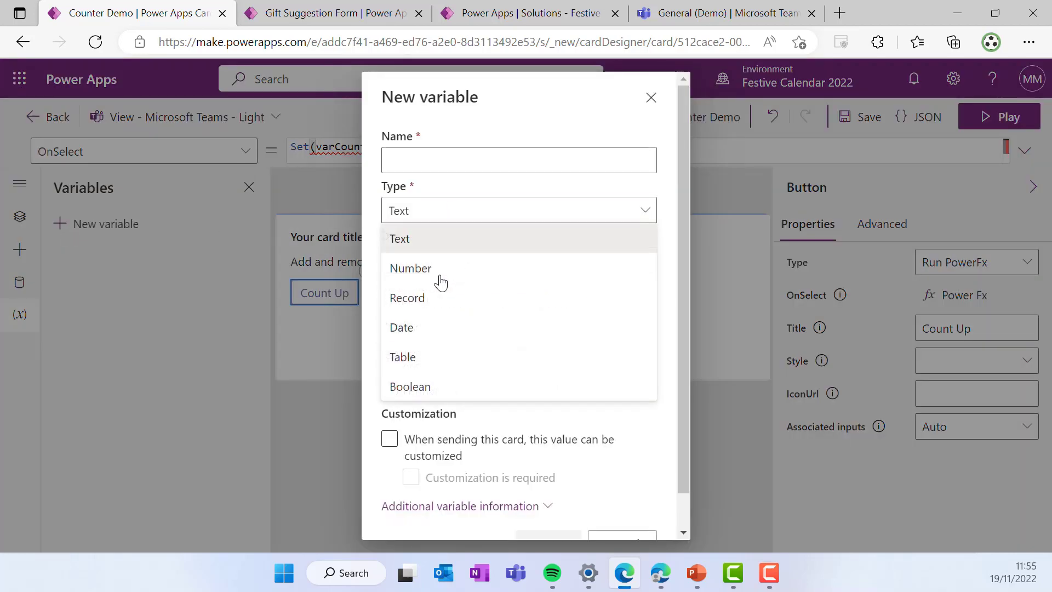
{"action": "left_click", "coordinate": [429, 268]}
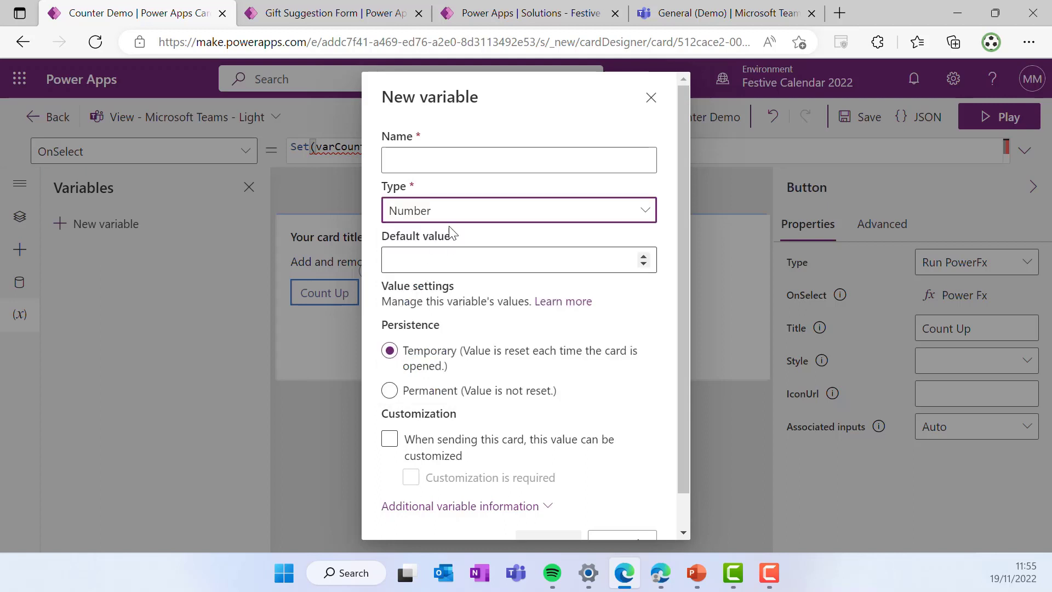
{"action": "left_click", "coordinate": [422, 259]}
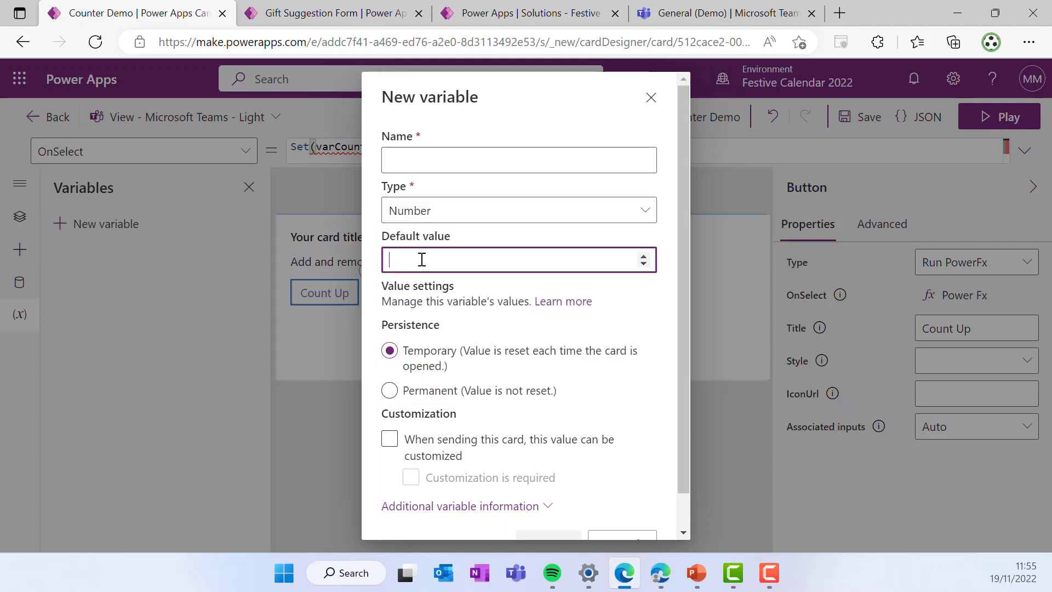
{"action": "left_click", "coordinate": [415, 158]}
{"action": "type", "text": "var"}
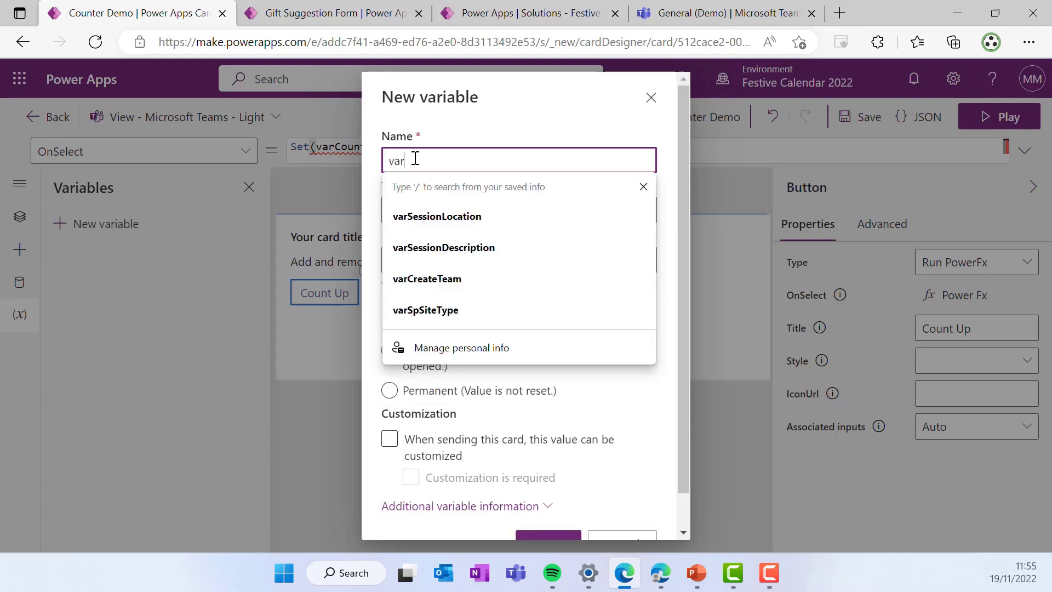
{"action": "type", "text": "Counter"}
- Give the varCounter variable a default value of 0 and Permanent persistence, and save it
{"action": "left_click", "coordinate": [482, 260]}
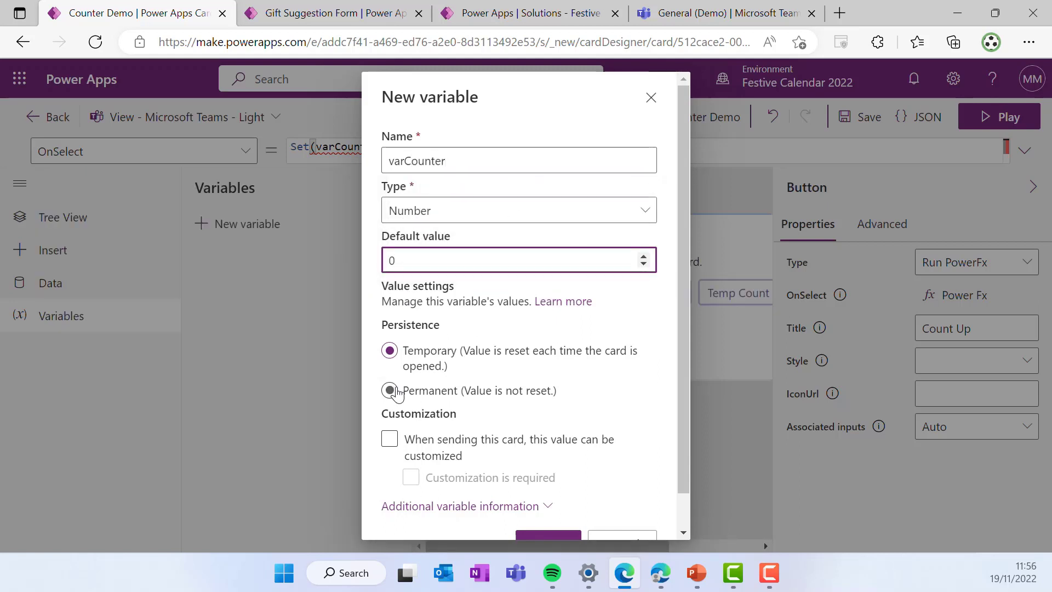
{"action": "left_click", "coordinate": [390, 390]}
{"action": "scroll", "coordinate": [487, 368], "scroll_direction": "down", "scroll_amount": 1}
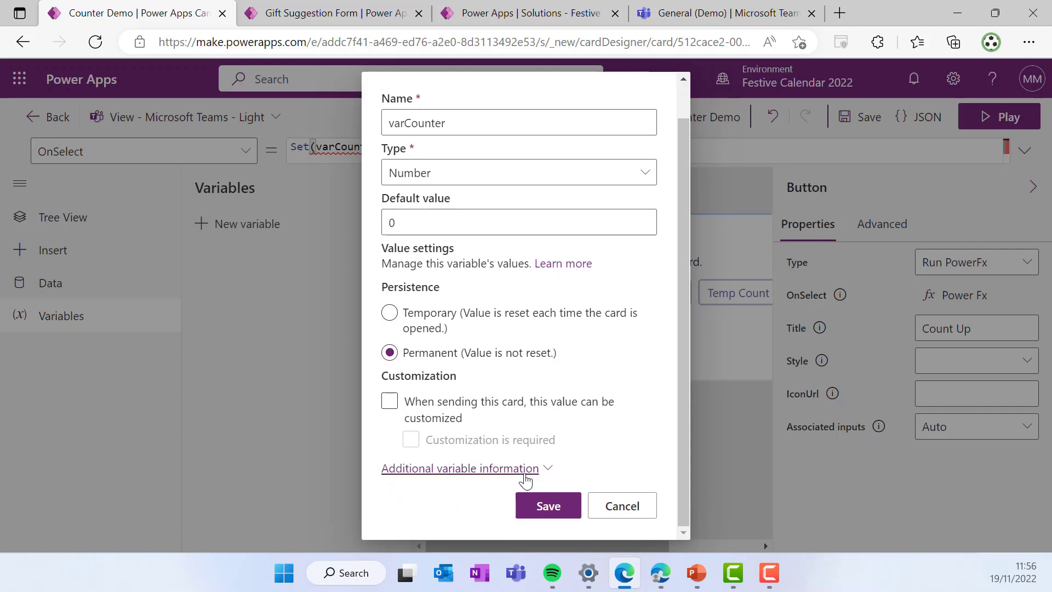
{"action": "left_click", "coordinate": [528, 501]}
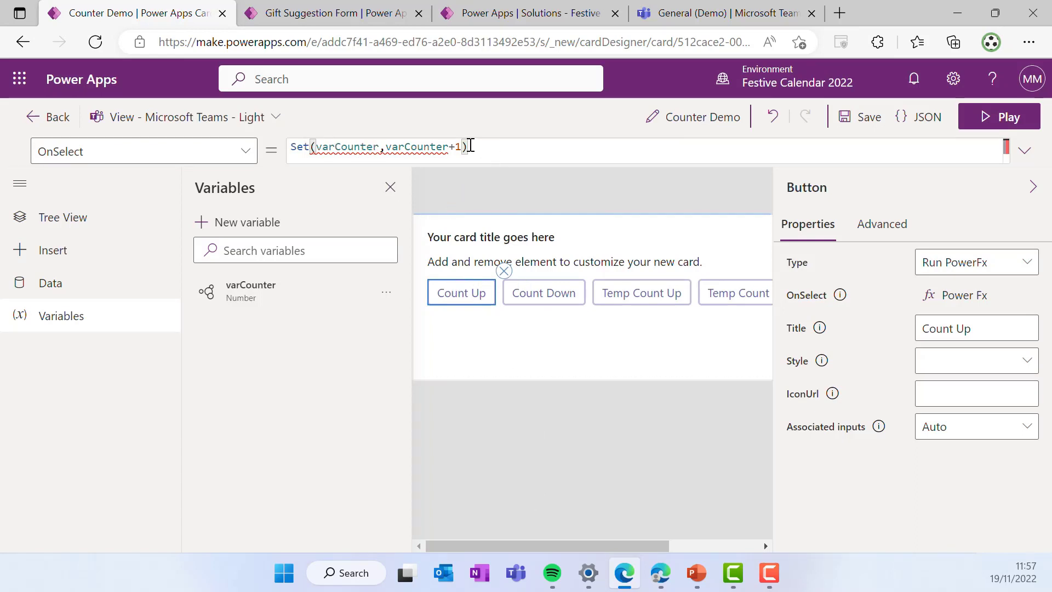
- Copy the Count Up formula to the Count Down button's OnSelect and change it to Set(varCounter,varCounter-1)
{"action": "left_click_drag", "start_coordinate": [470, 146], "coordinate": [209, 130]}
{"action": "key", "text": "ctrl+c"}
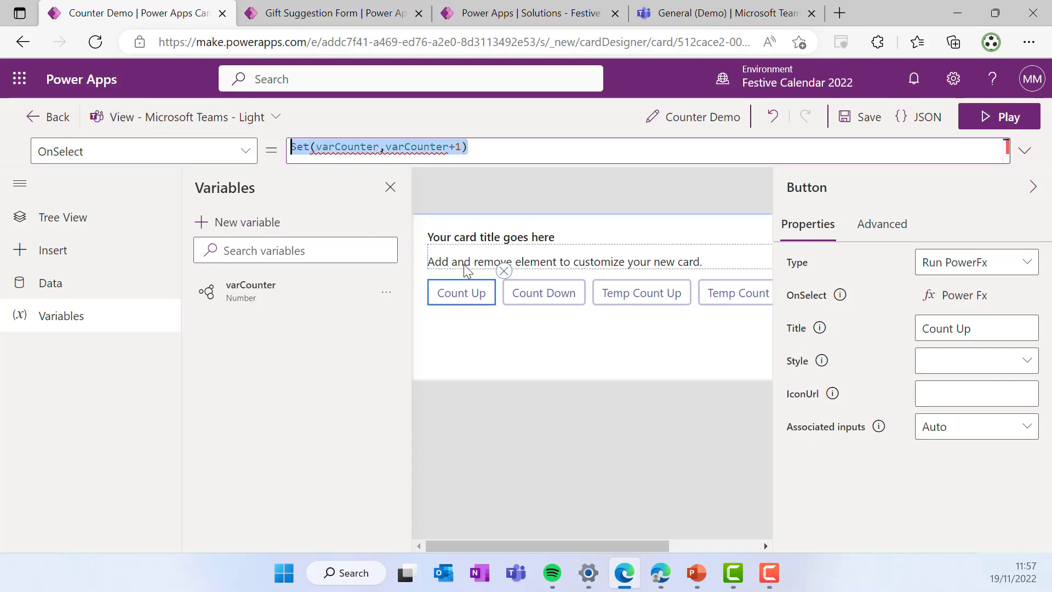
{"action": "left_click", "coordinate": [537, 296]}
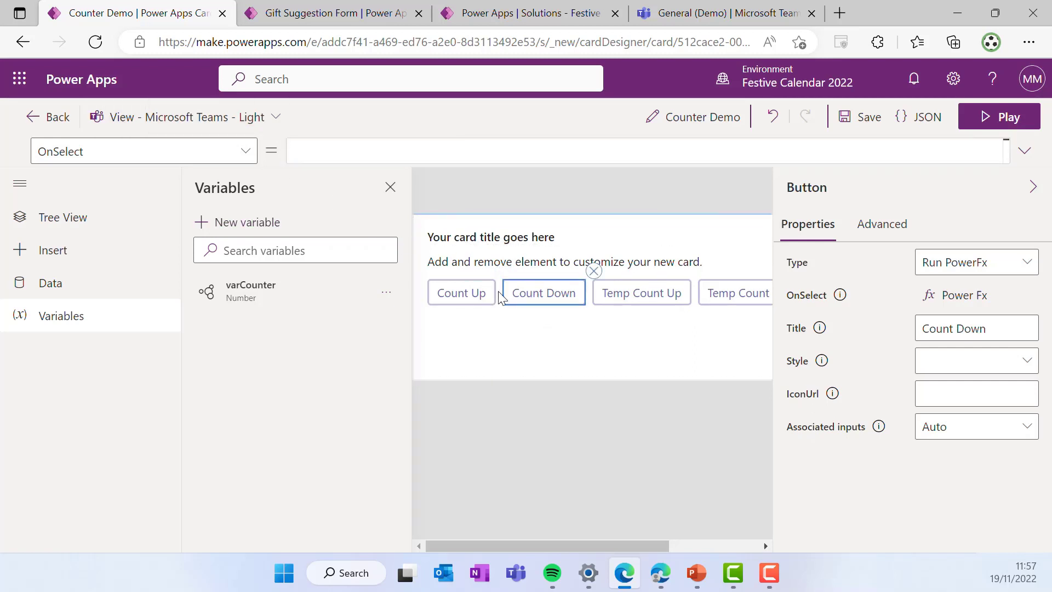
{"action": "left_click", "coordinate": [390, 152]}
{"action": "key", "text": "ctrl+v"}
{"action": "left_click", "coordinate": [455, 147]}
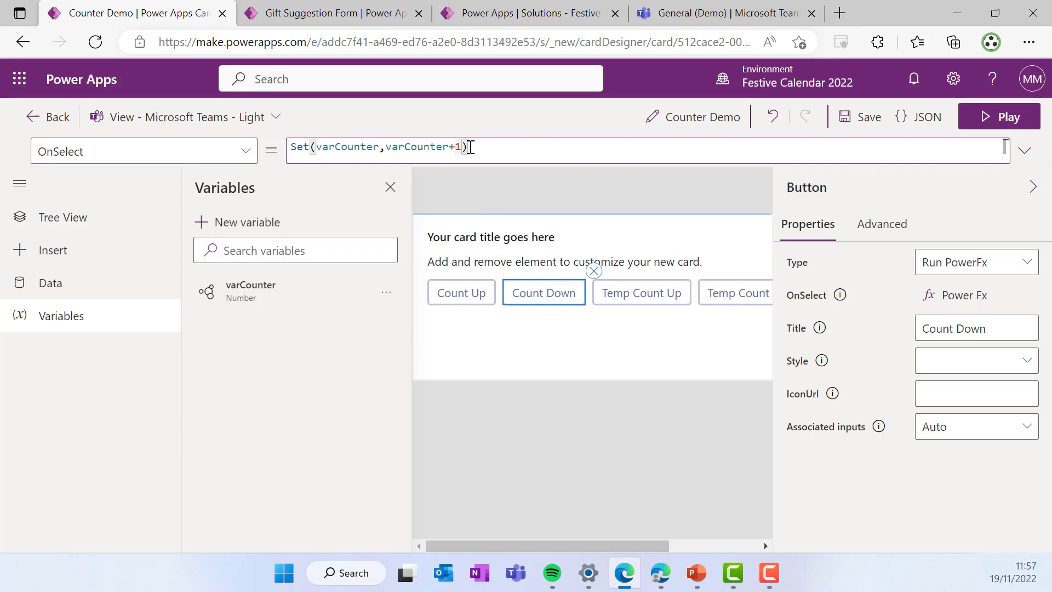
{"action": "key", "text": "BackSpace"}
{"action": "type", "text": "-"}
- Create a Number variable named varTempCounter with default value 0 and Temporary persistence, and save it
{"action": "left_click", "coordinate": [264, 223]}
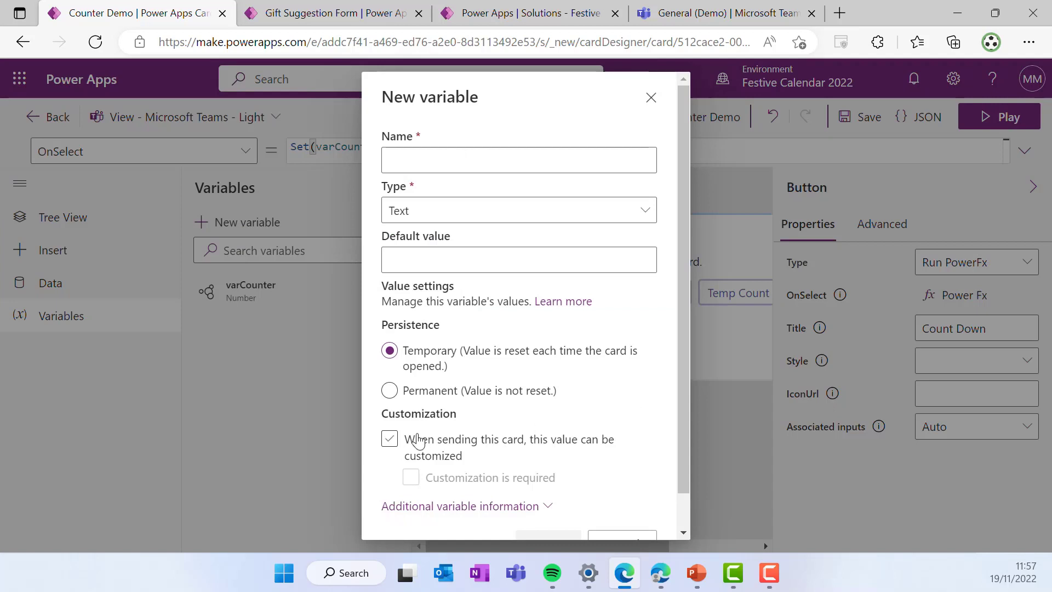
{"action": "left_click", "coordinate": [421, 162]}
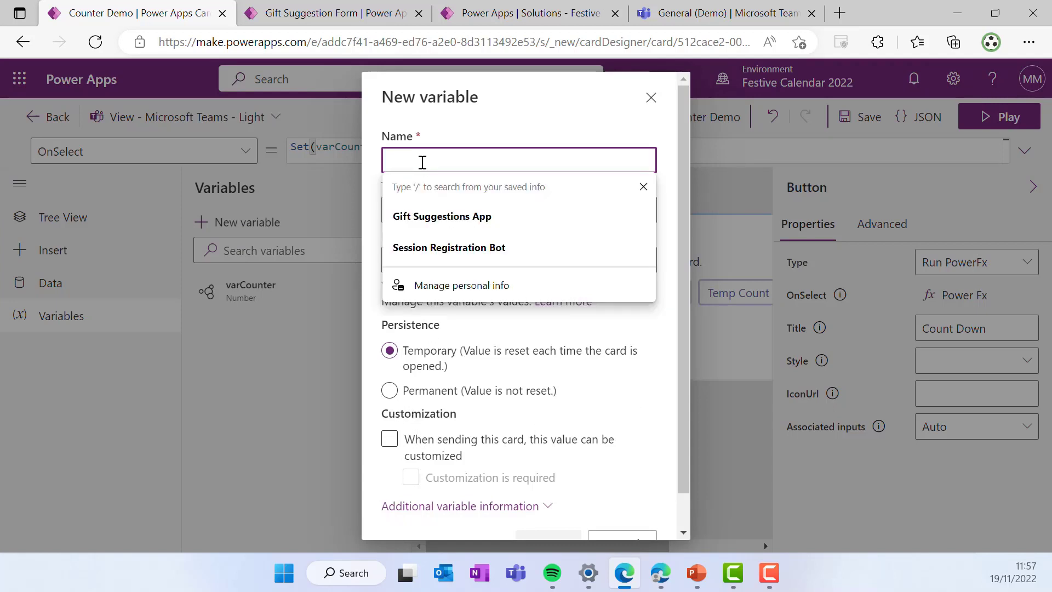
{"action": "type", "text": "varTemp"}
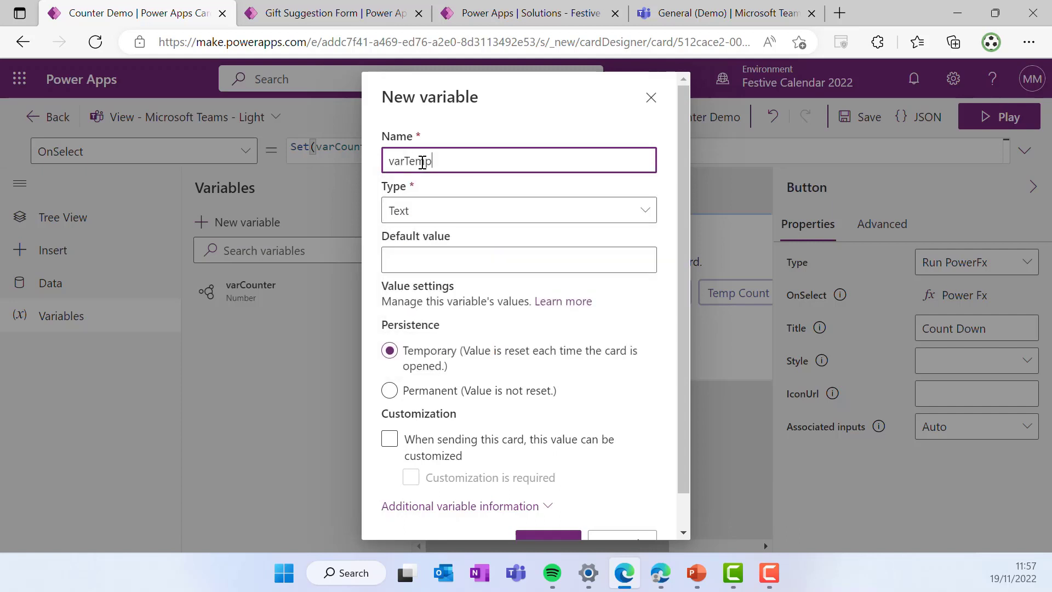
{"action": "type", "text": "Counter"}
{"action": "left_click", "coordinate": [434, 210]}
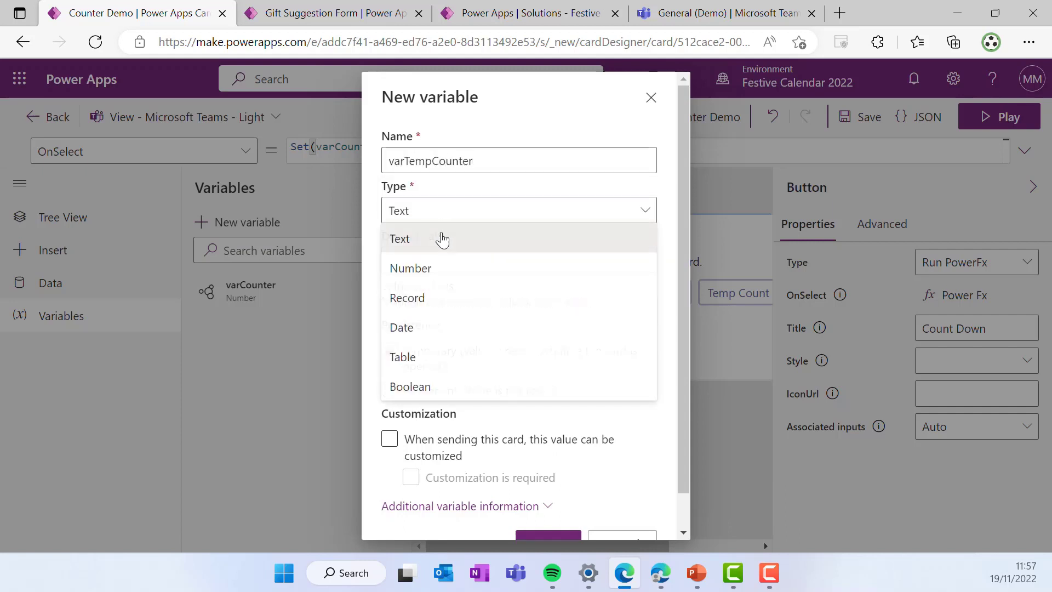
{"action": "left_click", "coordinate": [425, 266]}
{"action": "left_click", "coordinate": [426, 263]}
{"action": "type", "text": "0"}
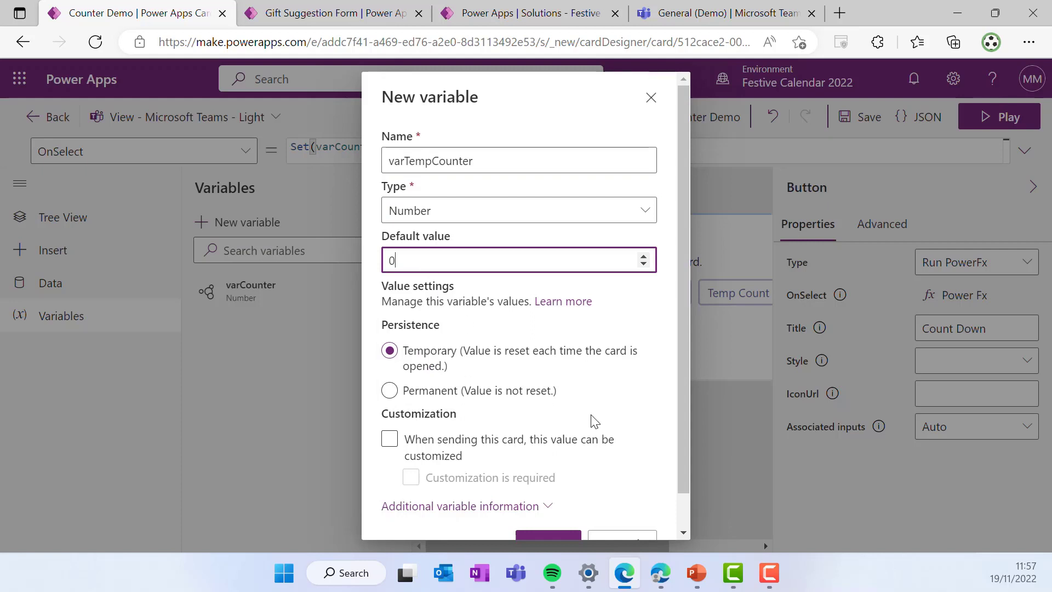
{"action": "scroll", "coordinate": [593, 422], "scroll_direction": "down", "scroll_amount": 1}
{"action": "left_click", "coordinate": [575, 505]}
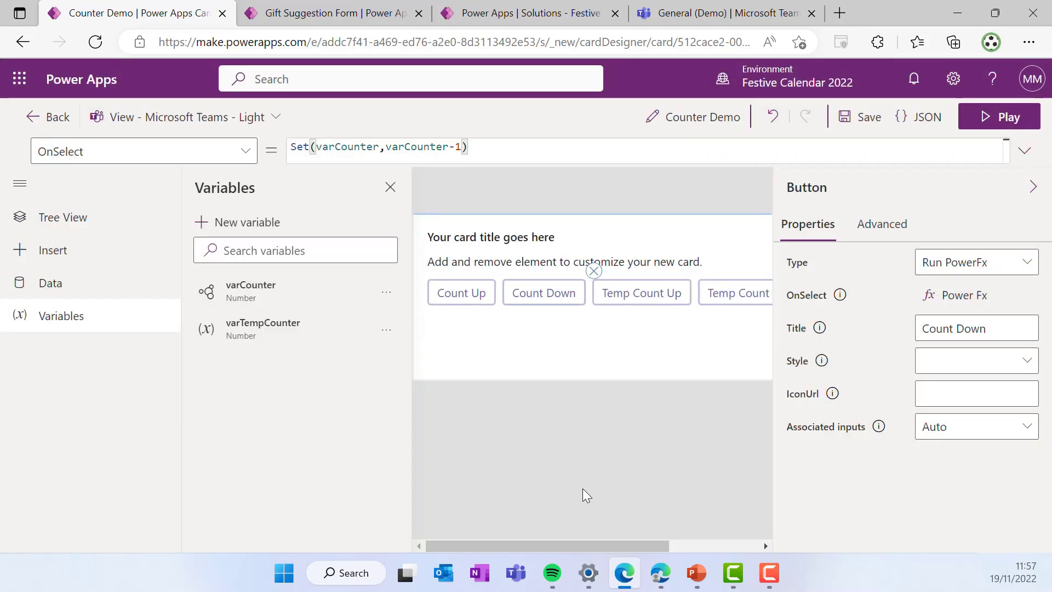
- Set the OnSelect formula of the Temp Count Up button to Set(varTempCounter,varTempCounter+1)
{"action": "left_click", "coordinate": [653, 300]}
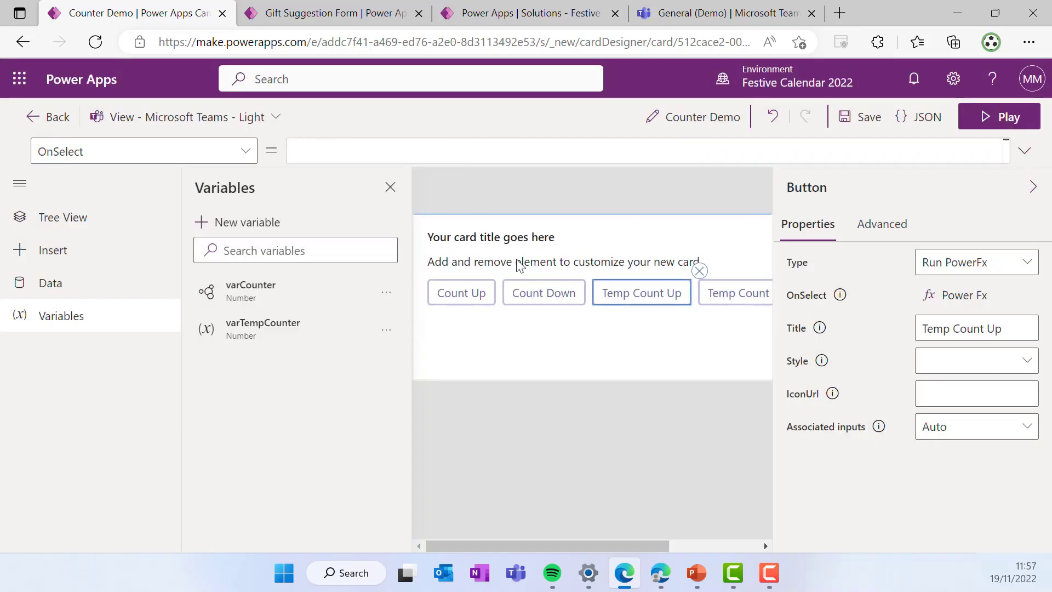
{"action": "left_click", "coordinate": [391, 155]}
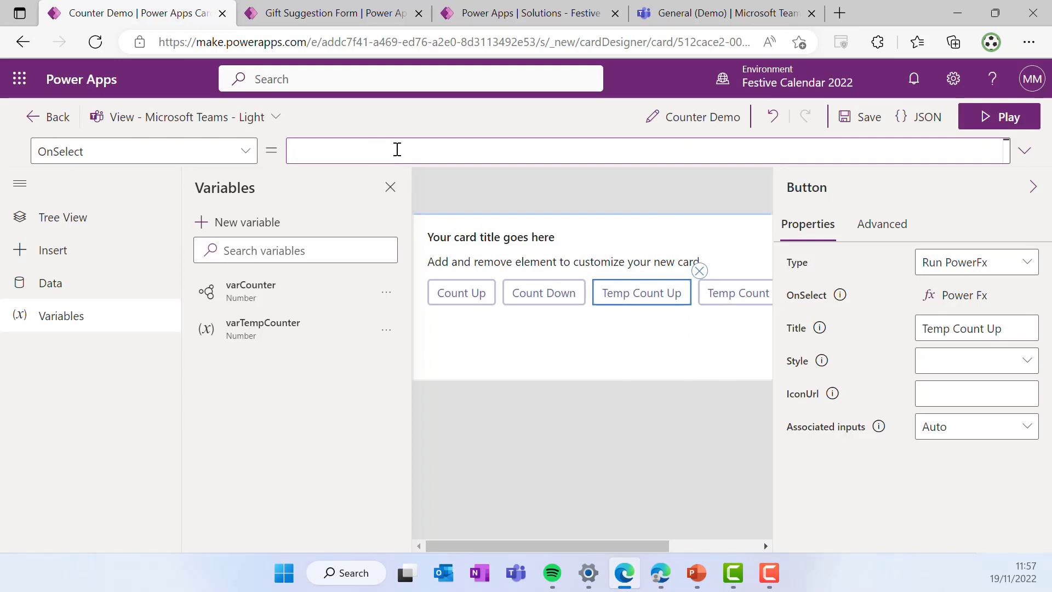
{"action": "key", "text": "ctrl+v"}
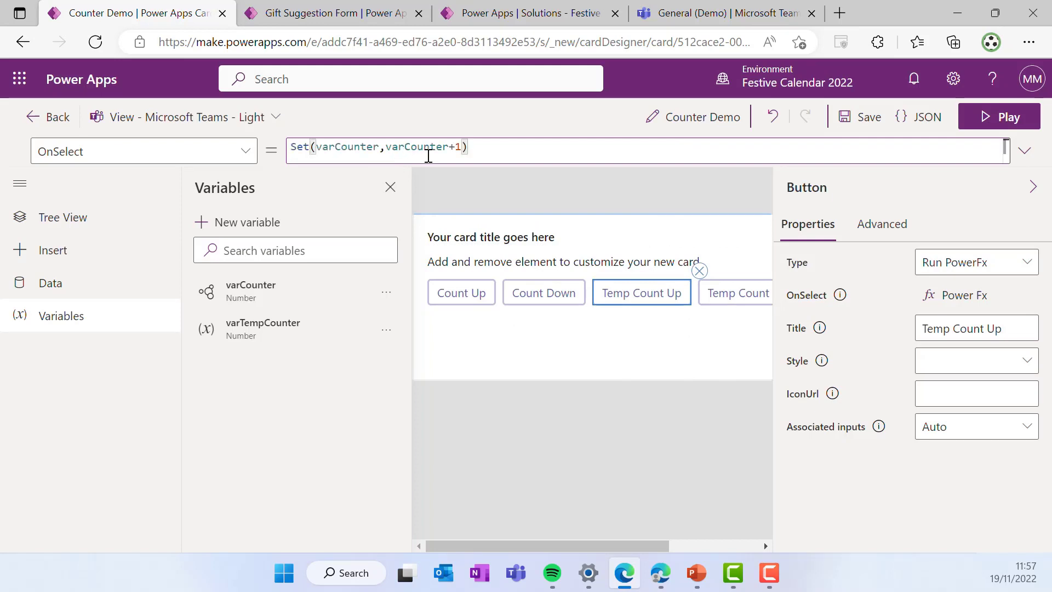
{"action": "left_click", "coordinate": [338, 147]}
{"action": "type", "text": "TTemp"}
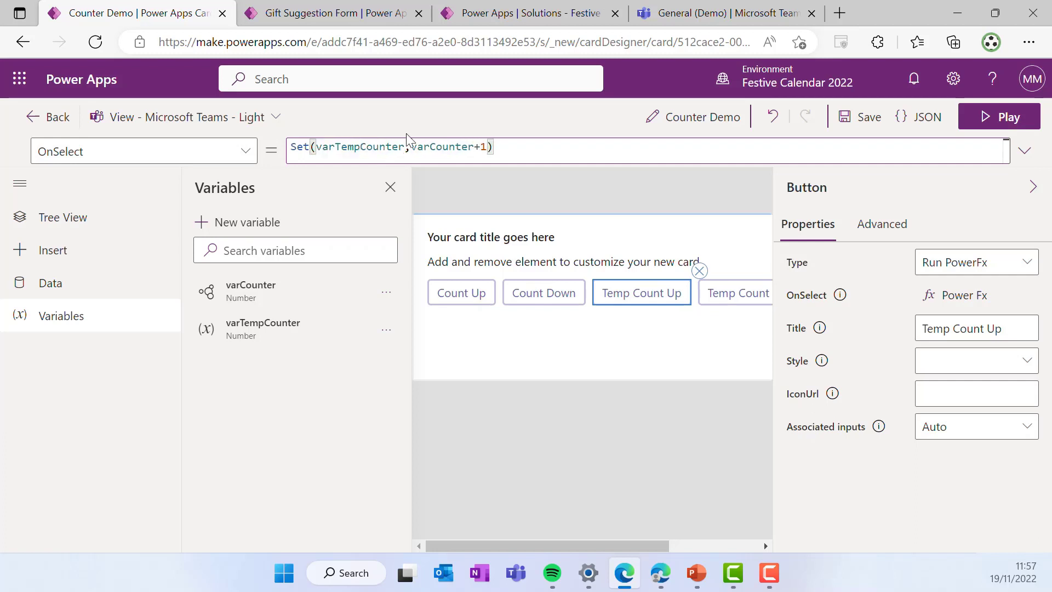
{"action": "left_click", "coordinate": [431, 146]}
{"action": "type", "text": "Temp"}
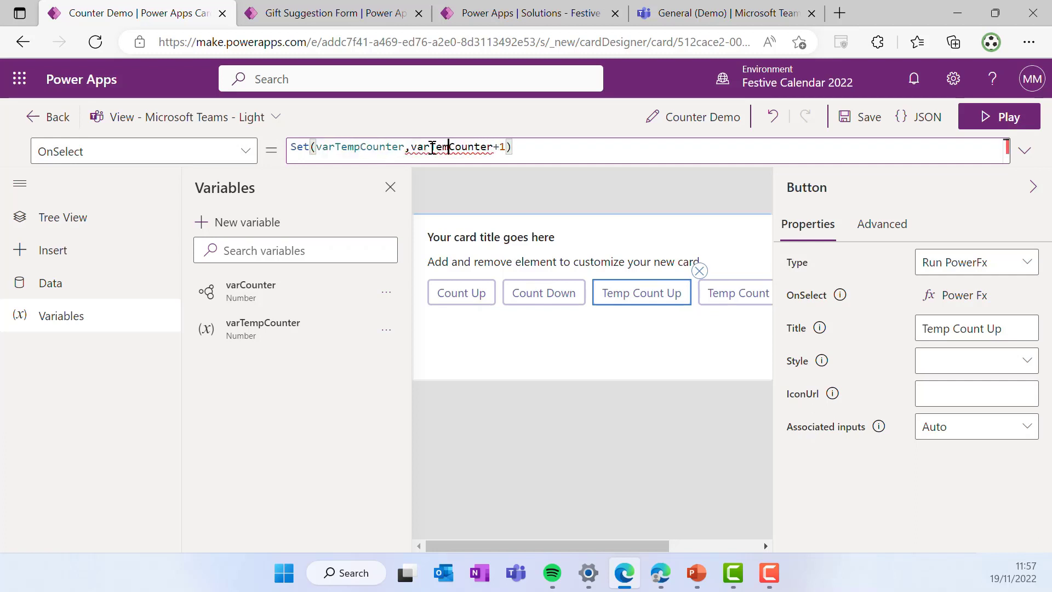
- Copy the Temp Count Up formula to the Temp Count Down button's OnSelect and change it to Set(varTempCounter,varTempCounter-1)
{"action": "left_click_drag", "start_coordinate": [517, 147], "coordinate": [291, 146]}
{"action": "key", "text": "ctrl+c"}
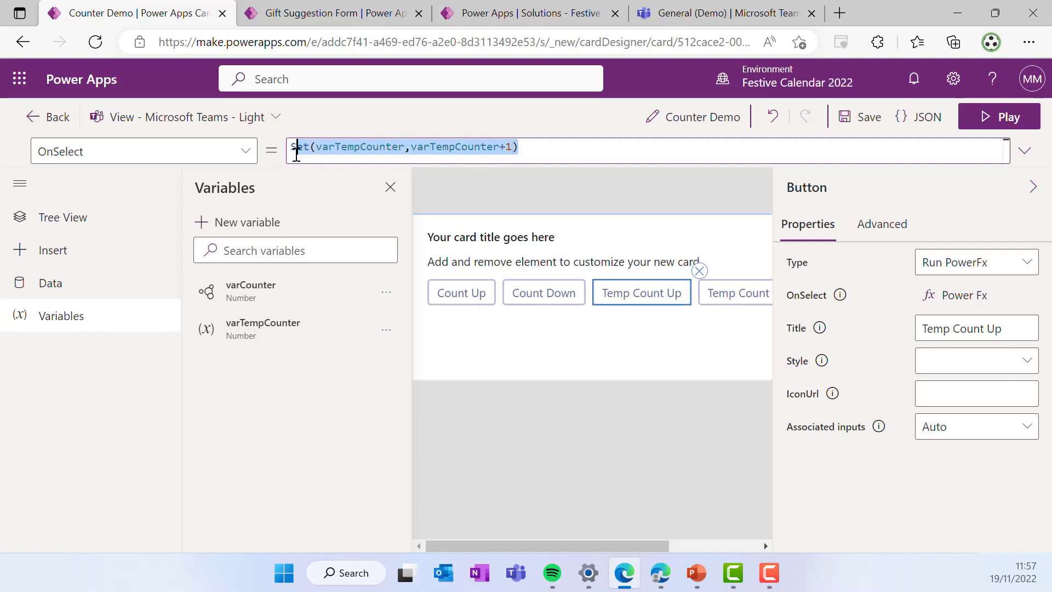
{"action": "left_click", "coordinate": [291, 148]}
{"action": "left_click", "coordinate": [723, 290]}
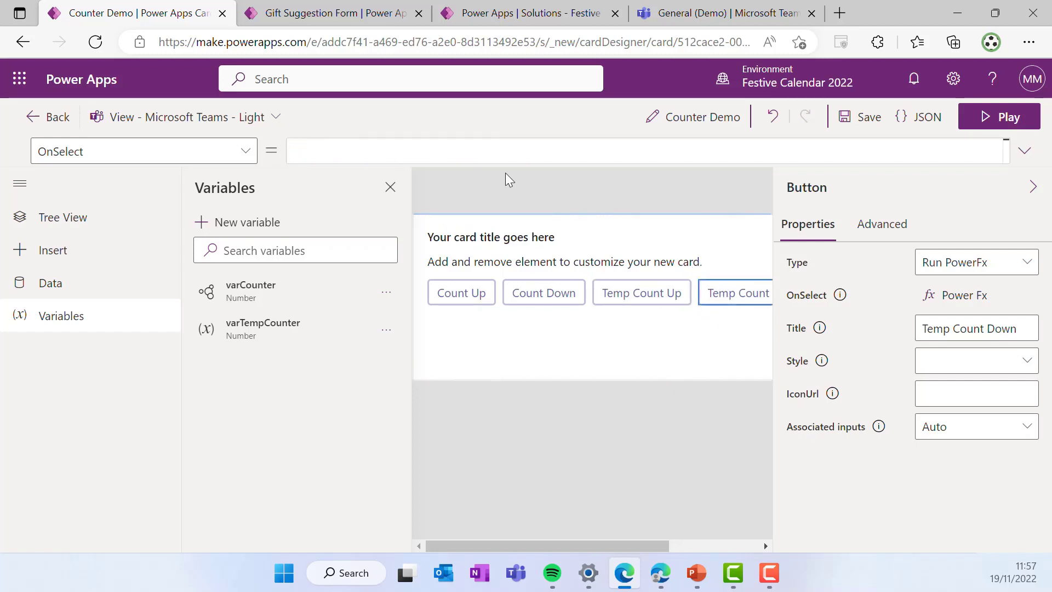
{"action": "left_click", "coordinate": [472, 149]}
{"action": "key", "text": "ctrl+v"}
{"action": "key", "text": "Return"}
{"action": "key", "text": "BackSpace"}
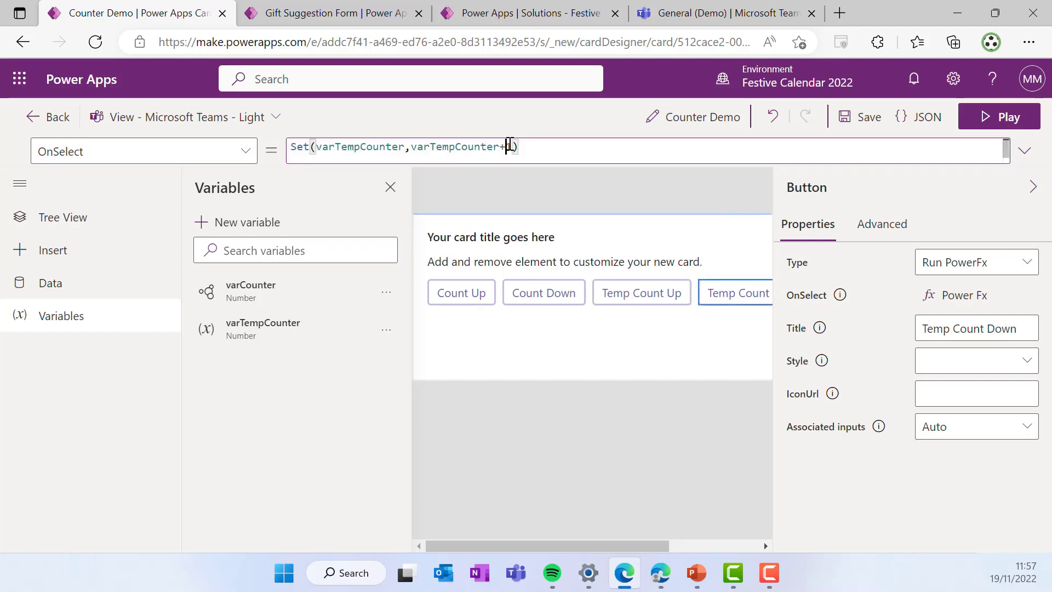
{"action": "left_click", "coordinate": [506, 146]}
{"action": "key", "text": "BackSpace"}
{"action": "type", "text": "-"}
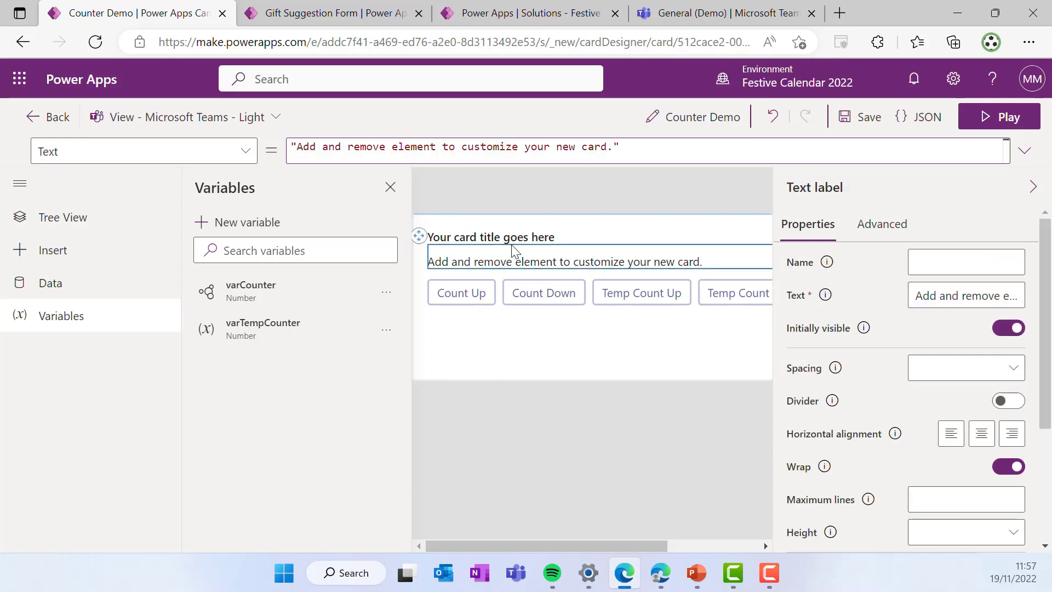
- Set the card title label's Text formula to "Counter: "&varCounter
{"action": "left_click", "coordinate": [487, 241]}
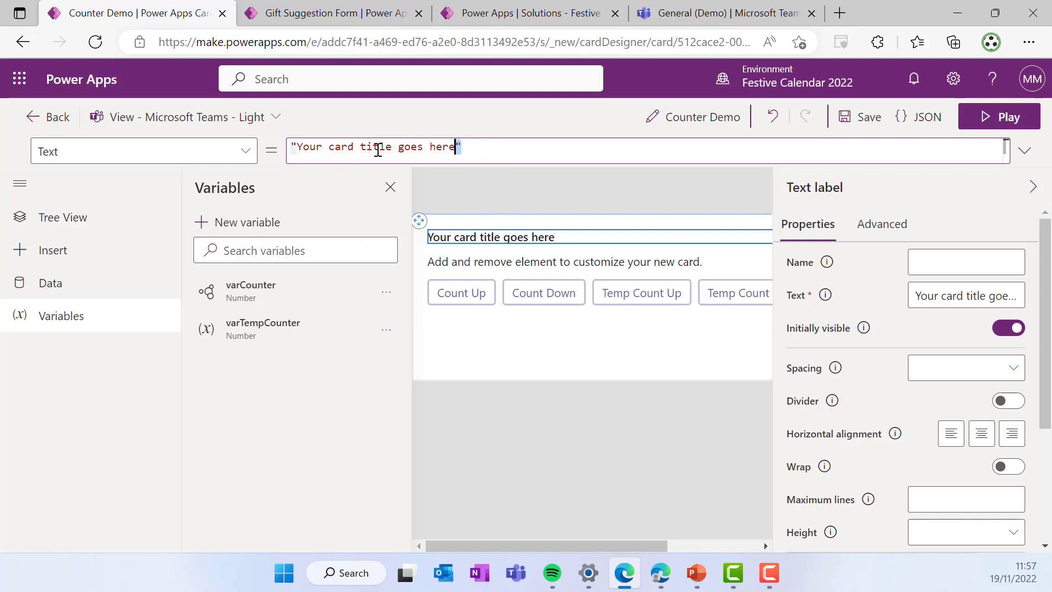
{"action": "mouse_move", "coordinate": [461, 147]}
{"action": "left_mouse_down"}
{"action": "mouse_move", "coordinate": [253, 157]}
{"action": "mouse_move", "coordinate": [455, 147]}
{"action": "left_mouse_up"}
{"action": "type", "text": "Counter"}
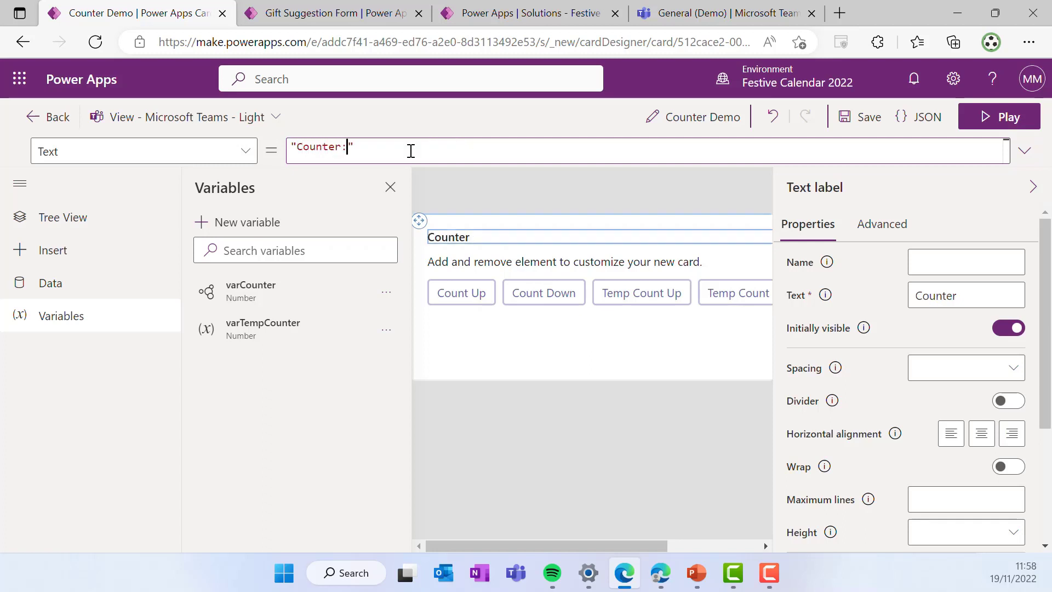
{"action": "type", "text": ":"}
{"action": "key", "text": "Right"}
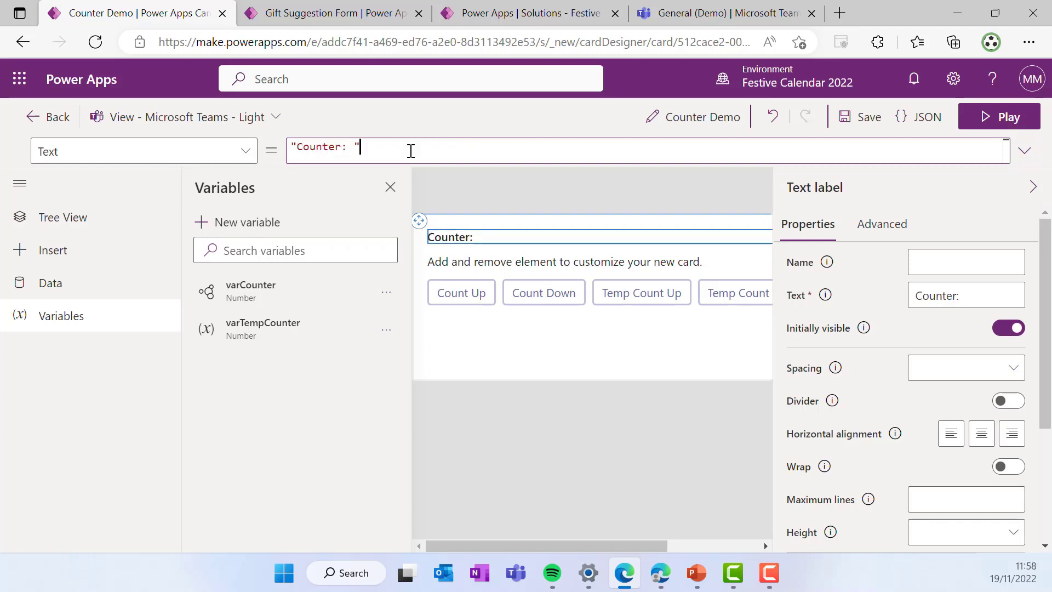
{"action": "type", "text": "&"}
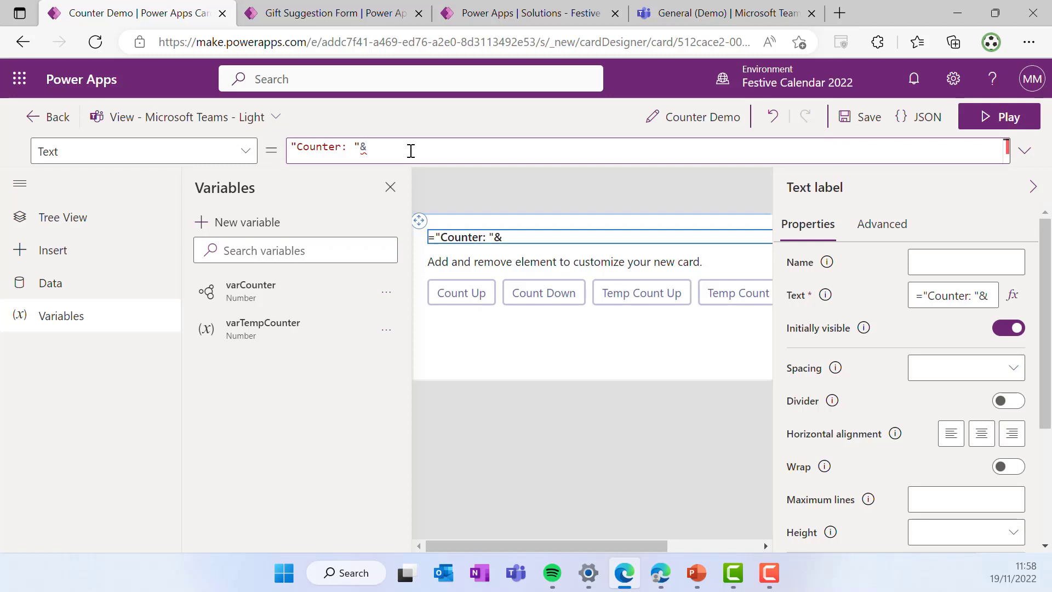
{"action": "type", "text": "varCounter"}
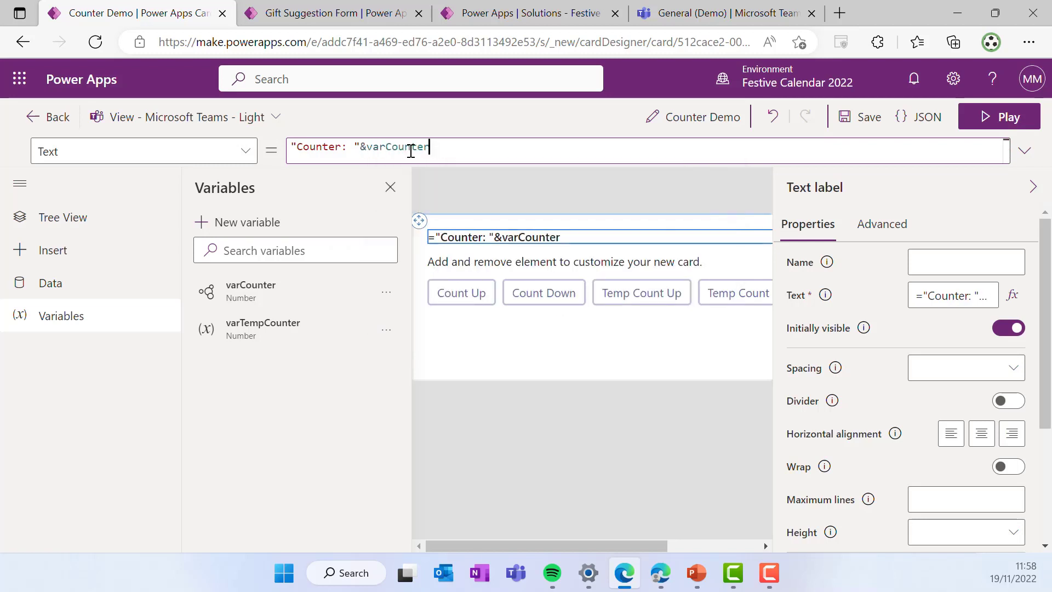
- Set the Text formula of the label below the title to "Temp Counter:"&varTempCounter
{"action": "left_click", "coordinate": [469, 261]}
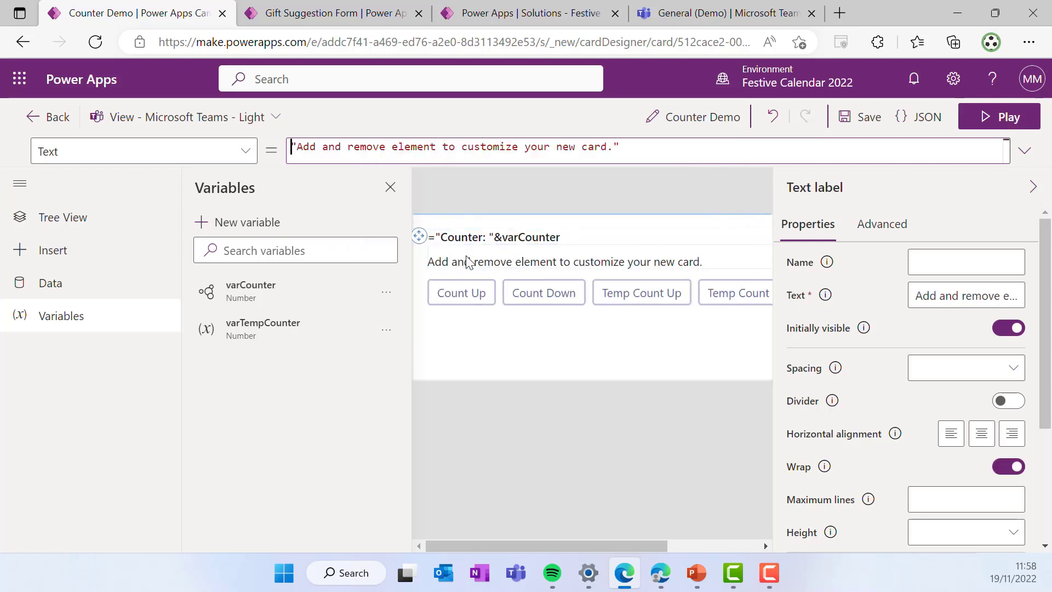
{"action": "left_click_drag", "start_coordinate": [297, 146], "coordinate": [613, 153]}
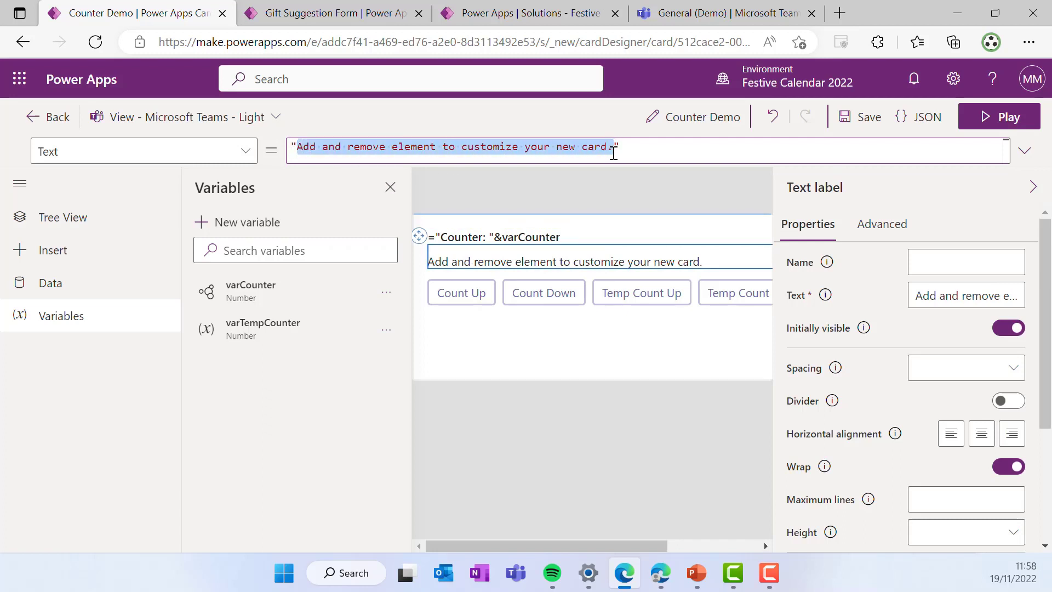
{"action": "type", "text": "Temp Counter:"}
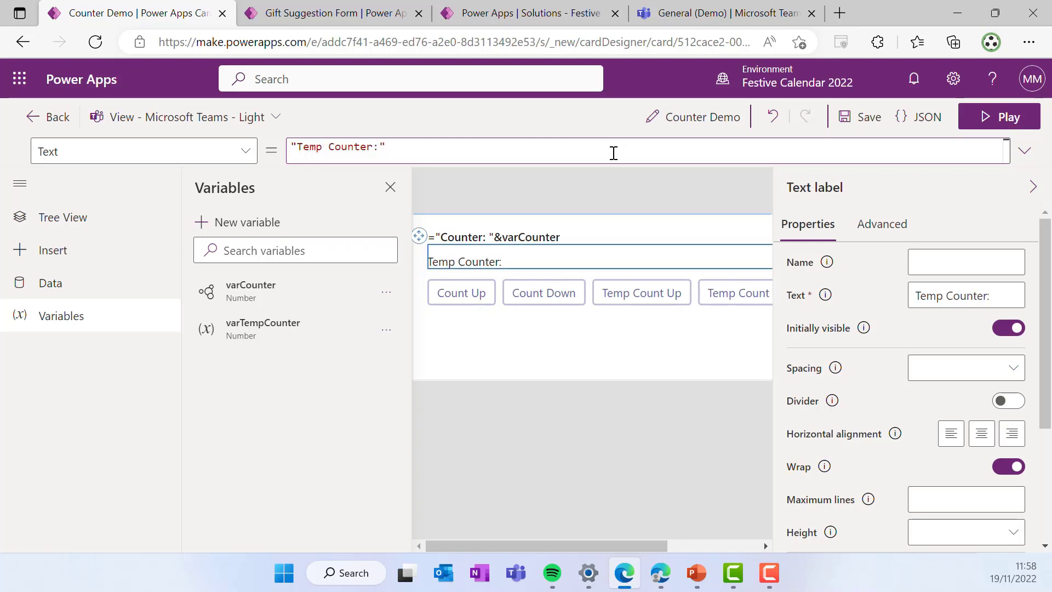
{"action": "type", "text": "&"}
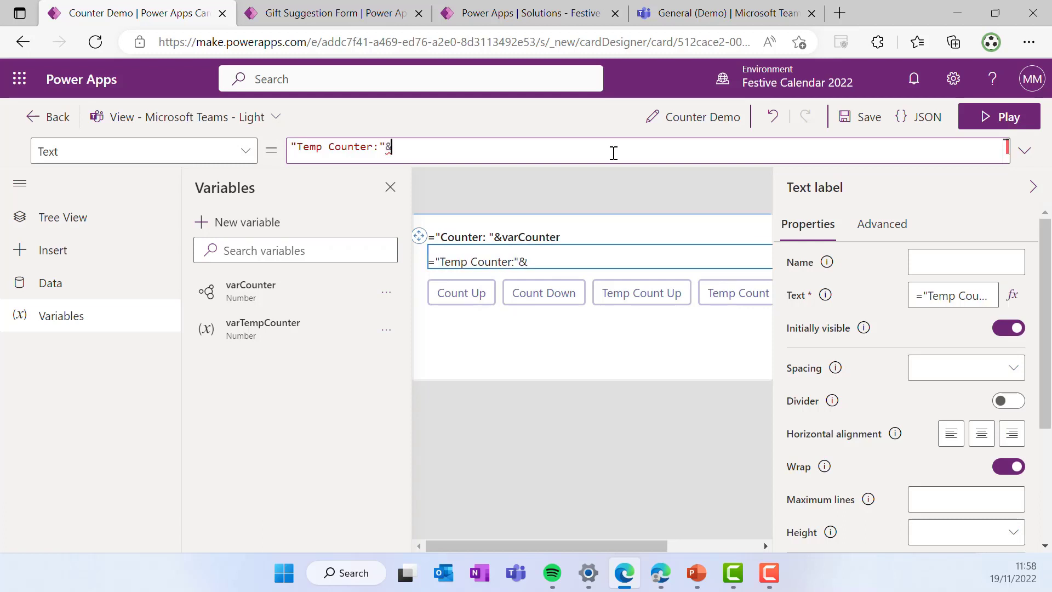
{"action": "type", "text": "varTempCounter"}
- Set the font weight of the Counter label to default
{"action": "left_click", "coordinate": [526, 236]}
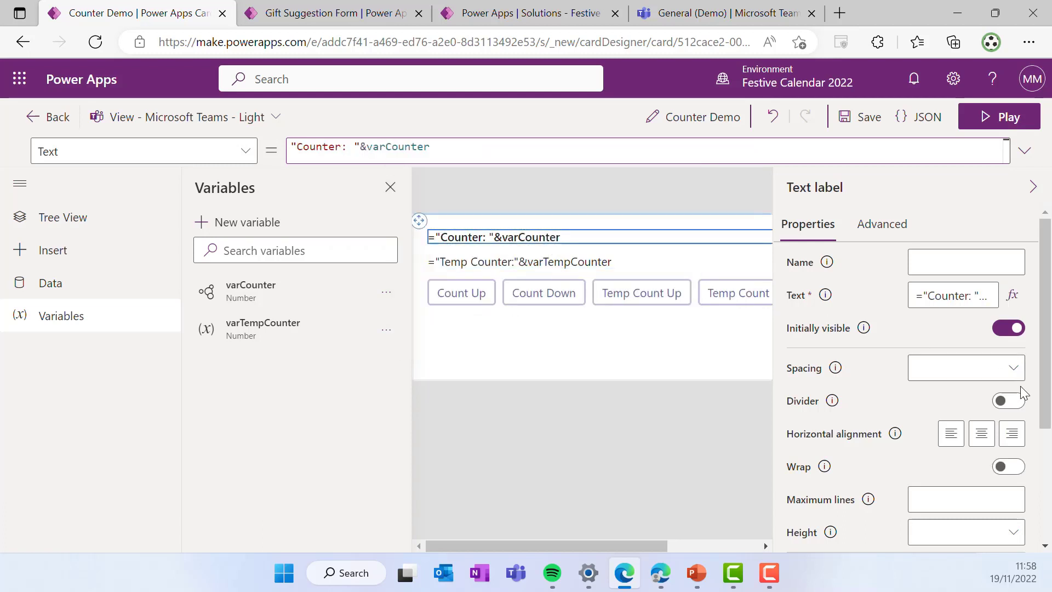
{"action": "scroll", "coordinate": [1021, 391], "scroll_direction": "down", "scroll_amount": 3}
{"action": "left_click", "coordinate": [985, 423]}
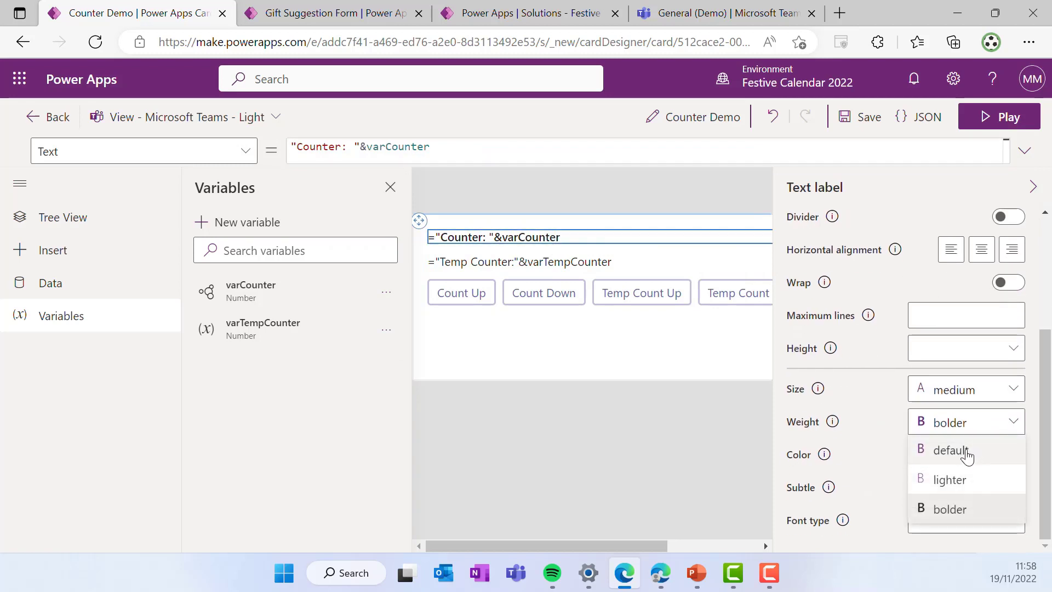
{"action": "left_click", "coordinate": [950, 450]}
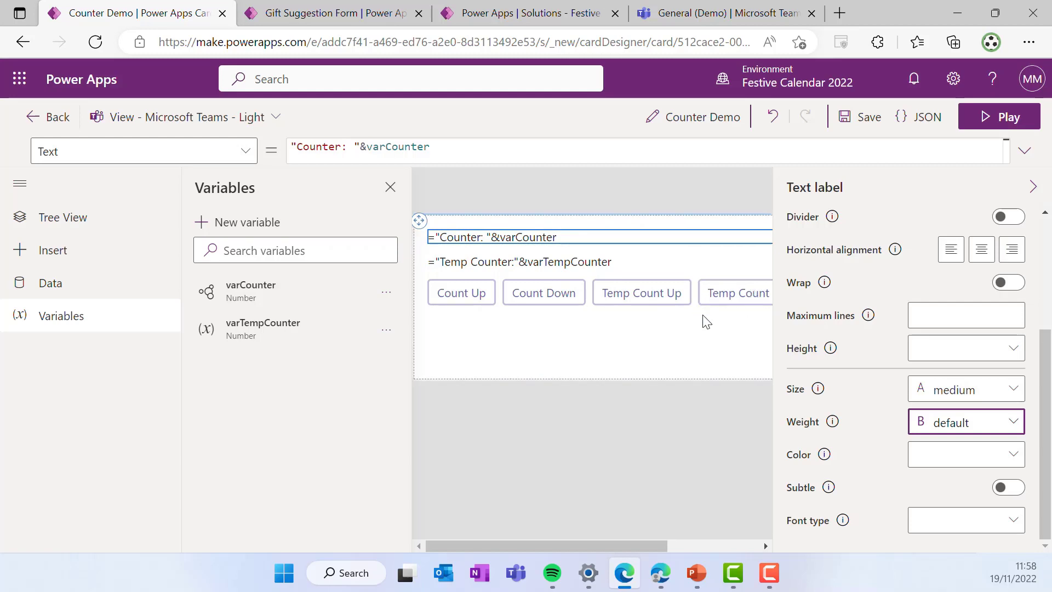
- Play the card and test the permanent counter by counting it up to 6 and back down to 4
{"action": "left_click", "coordinate": [1002, 122]}
{"action": "left_click", "coordinate": [620, 368]}
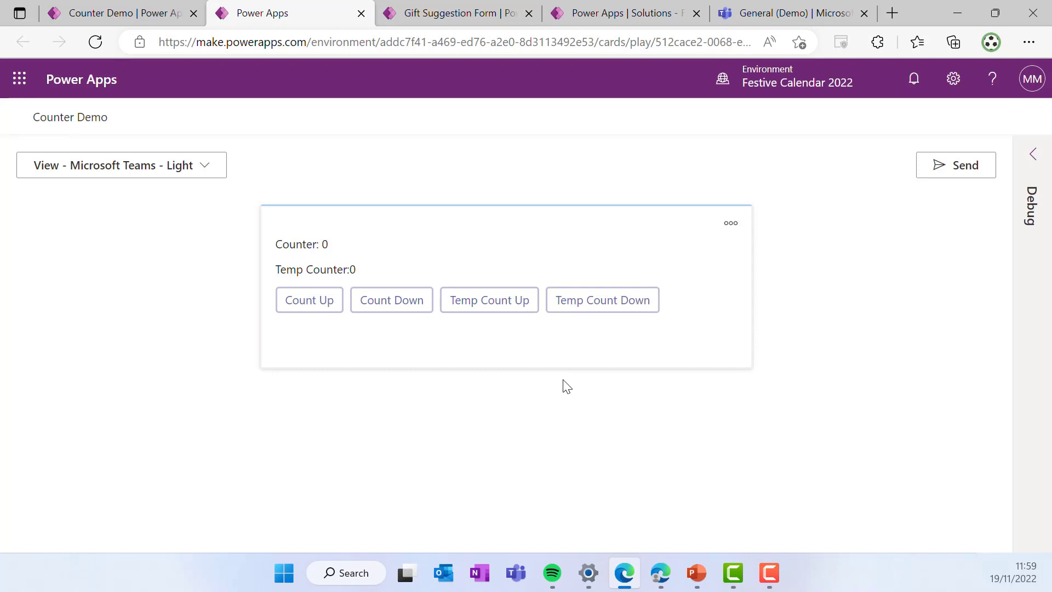
{"action": "left_click", "coordinate": [318, 305]}
{"action": "left_click", "coordinate": [318, 305]}
{"action": "left_click", "coordinate": [318, 305]}
{"action": "left_click", "coordinate": [318, 305]}
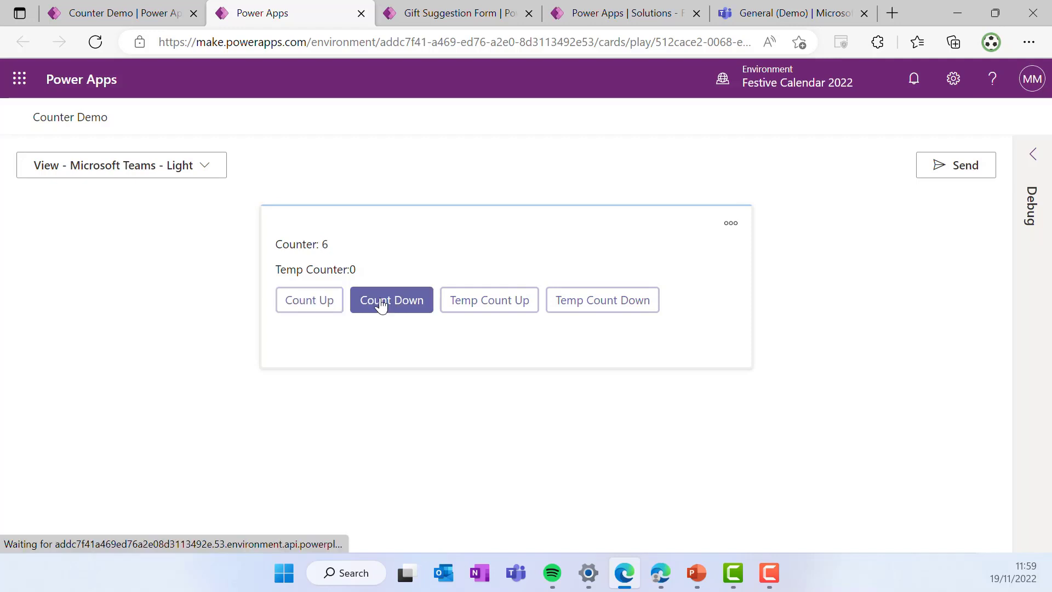
{"action": "left_click", "coordinate": [381, 303]}
{"action": "left_click", "coordinate": [381, 303]}
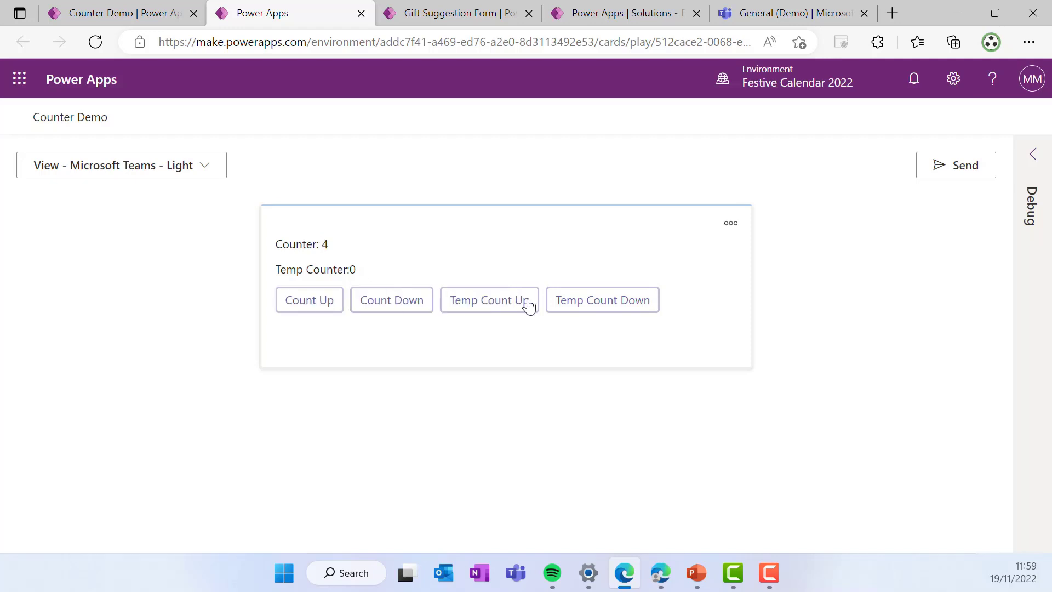
- Test the temporary counter by counting it up in the playing card
{"action": "left_click", "coordinate": [498, 307]}
{"action": "left_click", "coordinate": [498, 307]}
{"action": "left_click", "coordinate": [499, 307]}
- Copy the Counter Demo card's send link and post it as a new conversation in the Demo team's General channel in Microsoft Teams
{"action": "left_click", "coordinate": [966, 165]}
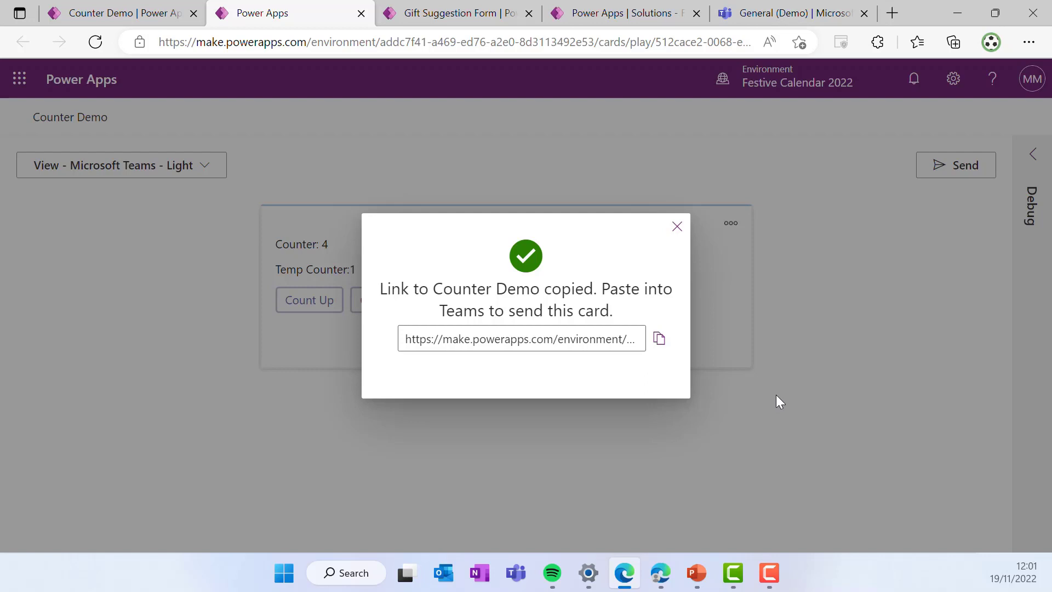
{"action": "left_click", "coordinate": [795, 21]}
{"action": "left_click", "coordinate": [489, 504]}
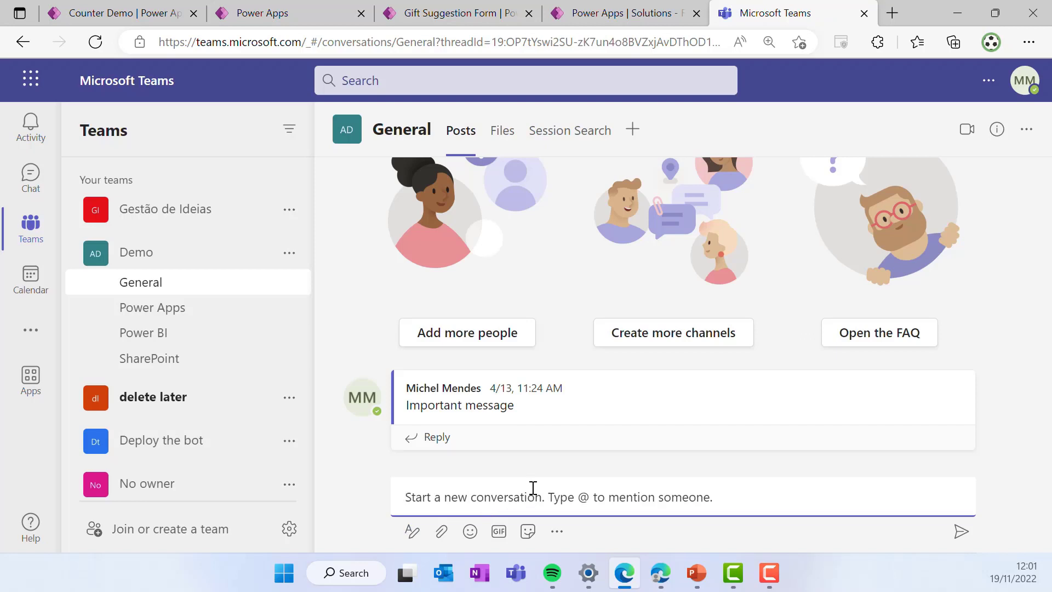
{"action": "type", "text": "https://make.powerapps.com/environment/addc7f41-a469-ed76-a2e0-8d3113492e53/cards/play/512cace2-0068-ed11-9561-000d3a482054/TF9B61?config=microsoft-teams-light"}
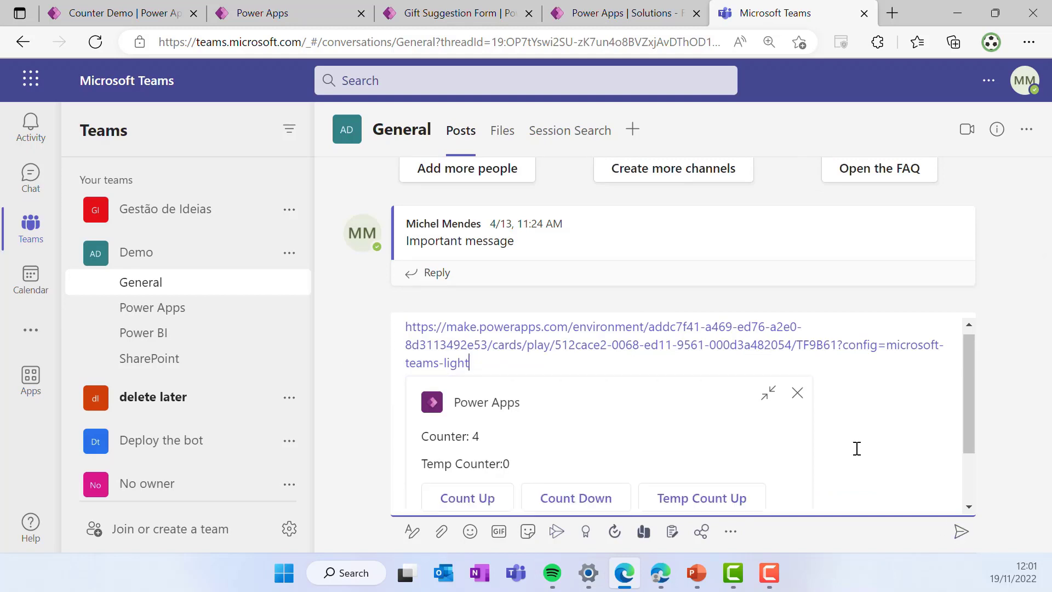
{"action": "scroll", "coordinate": [857, 447], "scroll_direction": "down", "scroll_amount": 2}
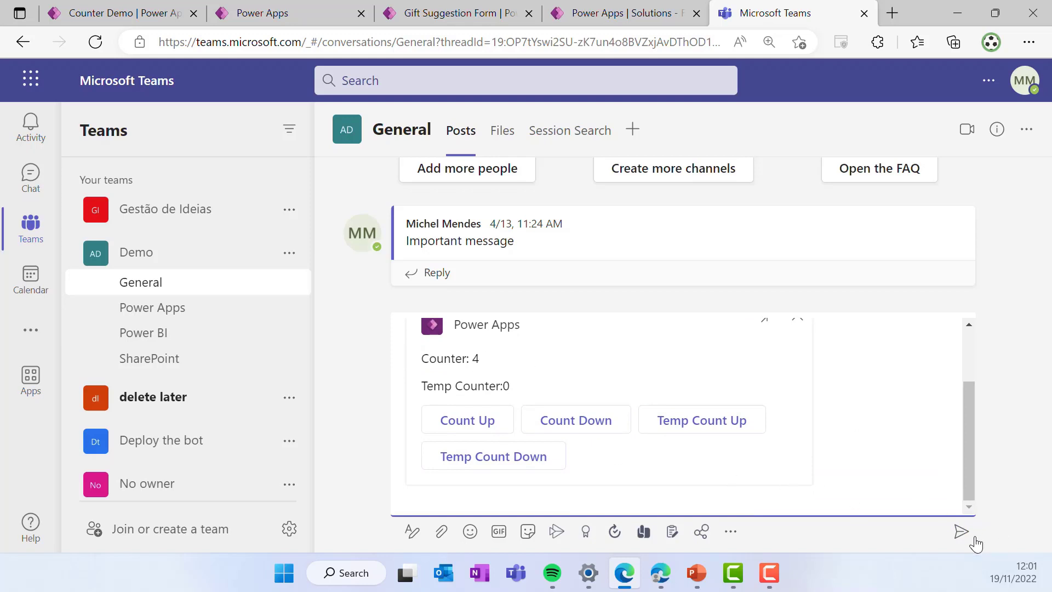
{"action": "left_click", "coordinate": [963, 532]}
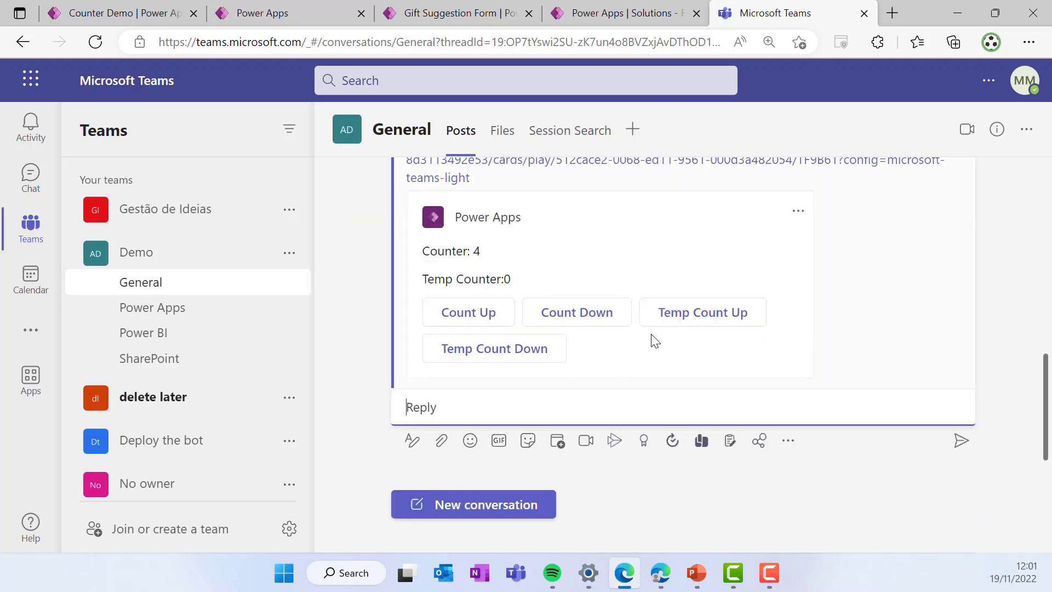
- Test the posted card by counting the temporary counter up to 2 and the permanent counter up to 5
{"action": "left_click", "coordinate": [675, 328]}
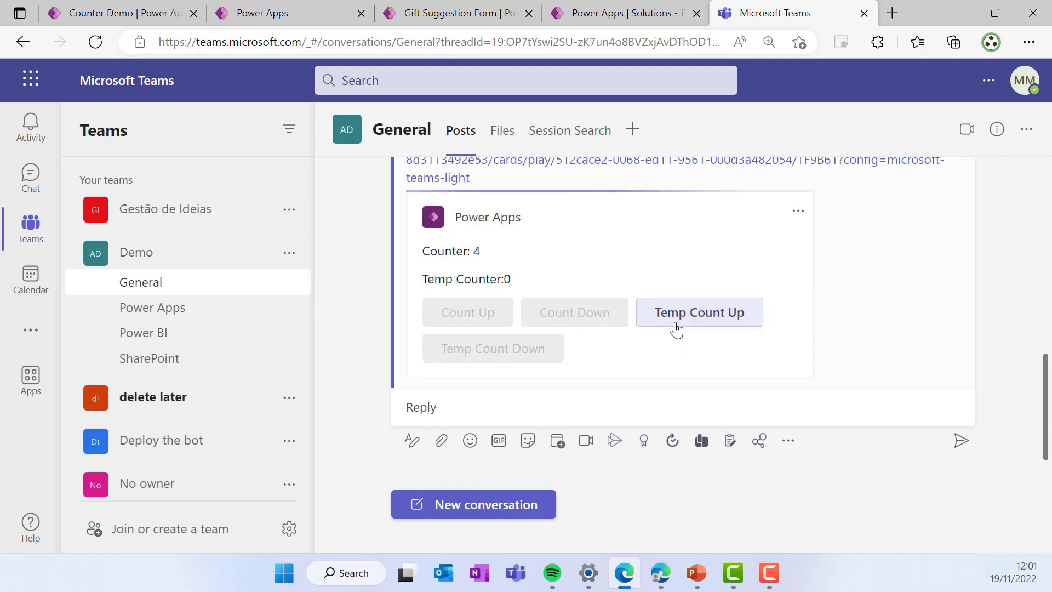
{"action": "left_click", "coordinate": [677, 329]}
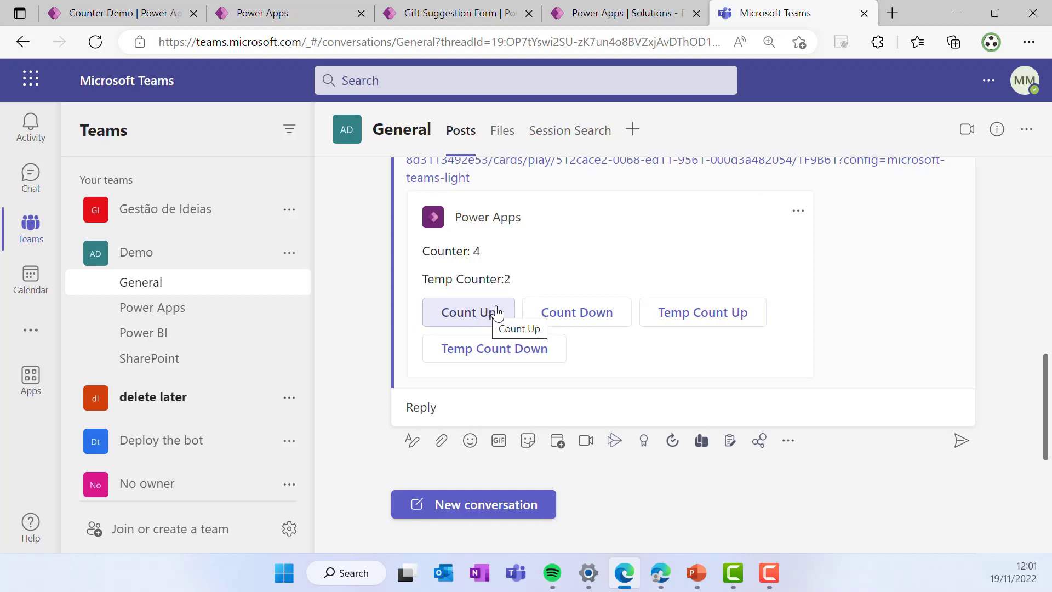
{"action": "left_click", "coordinate": [494, 311]}
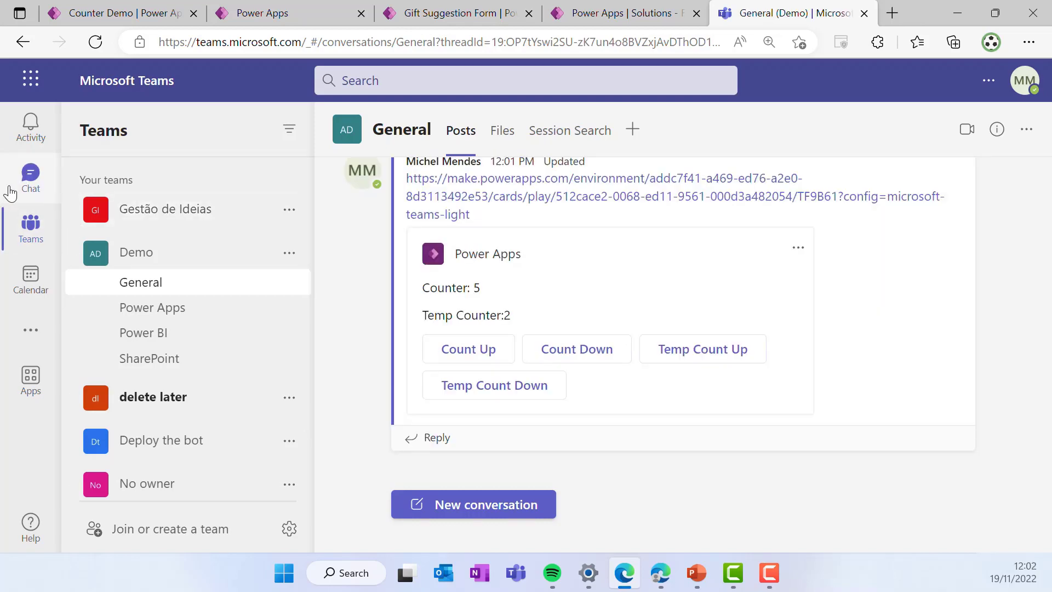
- Send the Counter Demo card link in the most recent one-to-one chat
{"action": "left_click", "coordinate": [10, 192]}
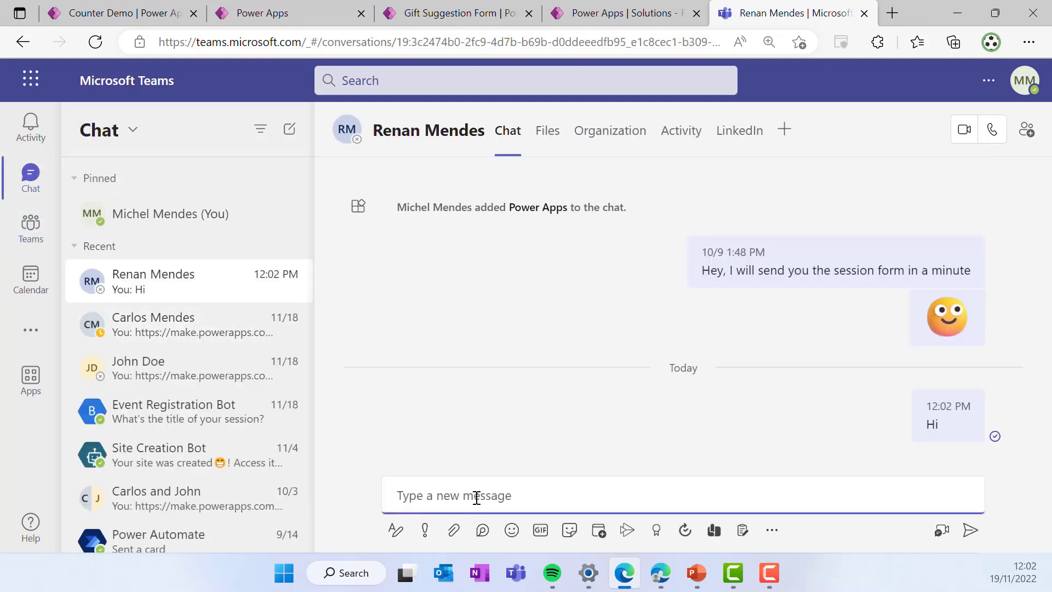
{"action": "type", "text": "https://make.powerapps.com/environment/addc7f41-a469-ed76-a2e0-8d3113492e53/cards/play/512cace2-0068-ed11-9561-000d3a482054/TF9B61?config=microsoft-teams-light"}
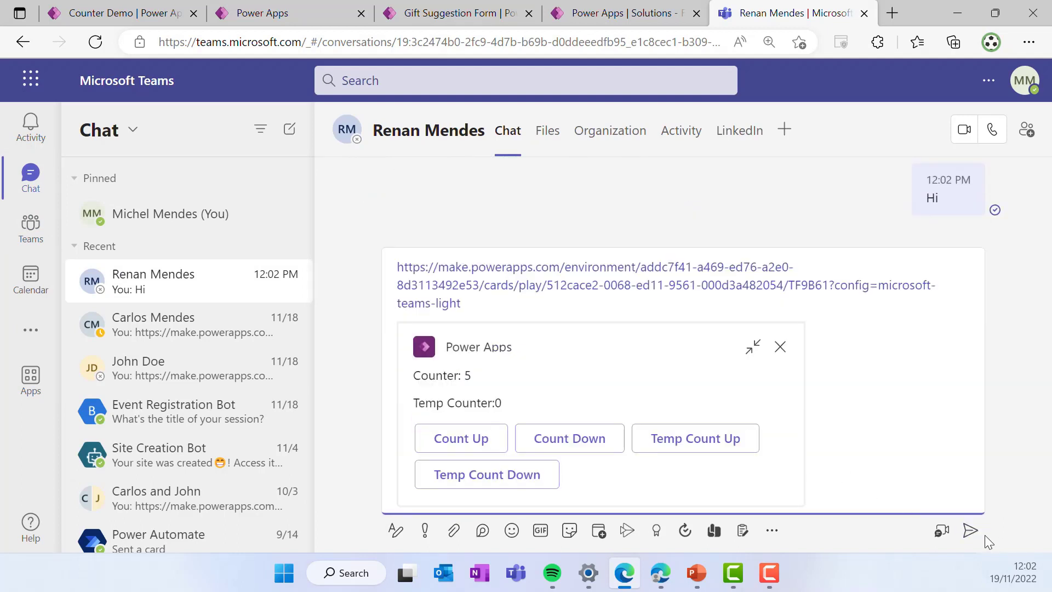
{"action": "left_click", "coordinate": [979, 533]}
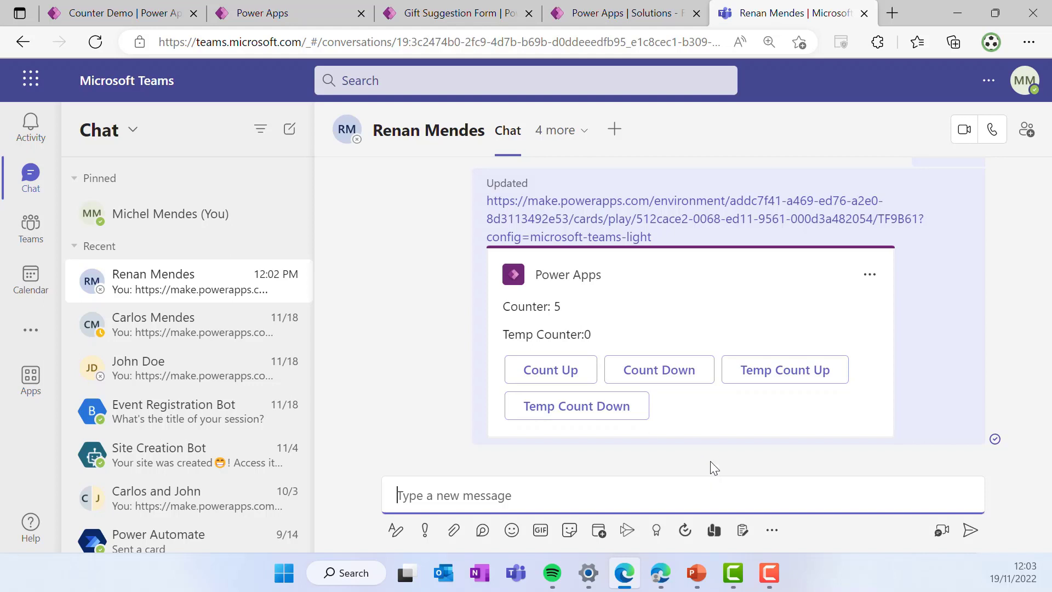
- Switch to the Power Apps solution and examine the Gift Suggestion table's rows, including the Created By, Created On and Name columns
{"action": "left_click", "coordinate": [634, 11]}
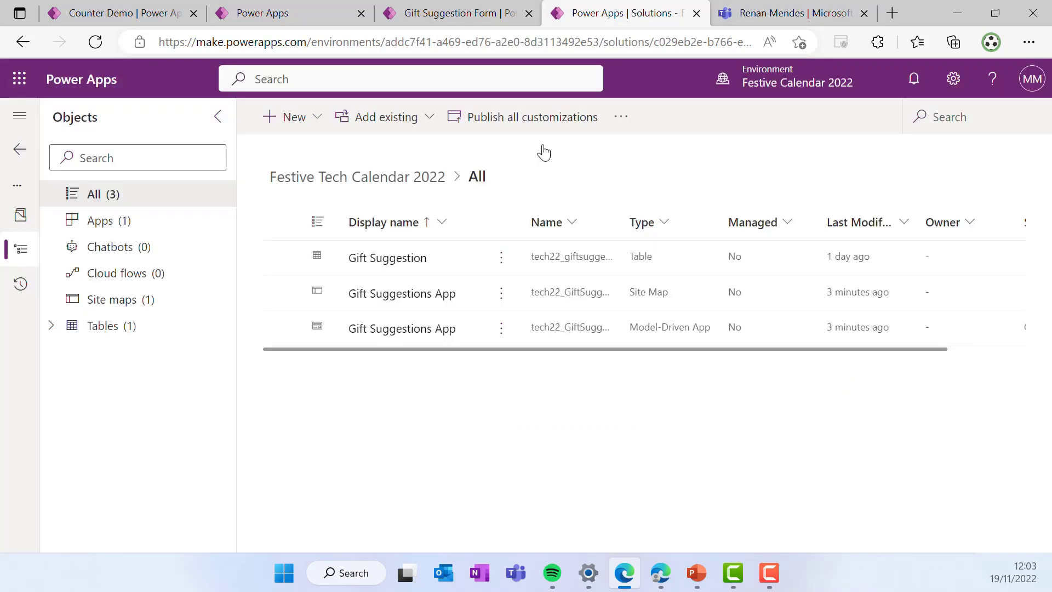
{"action": "left_click", "coordinate": [384, 258]}
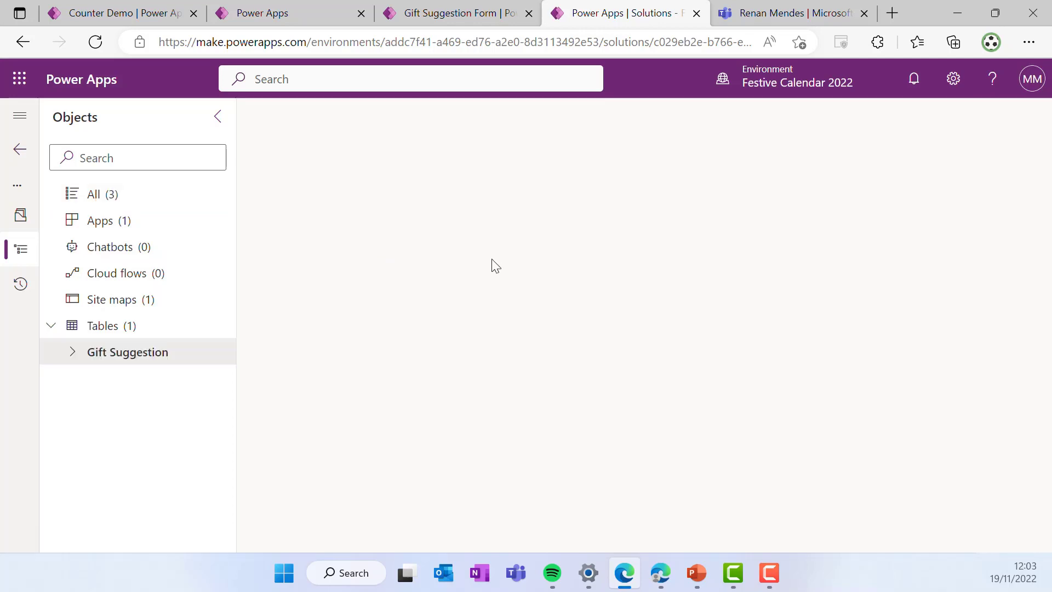
{"action": "scroll", "coordinate": [505, 380], "scroll_direction": "down", "scroll_amount": 5}
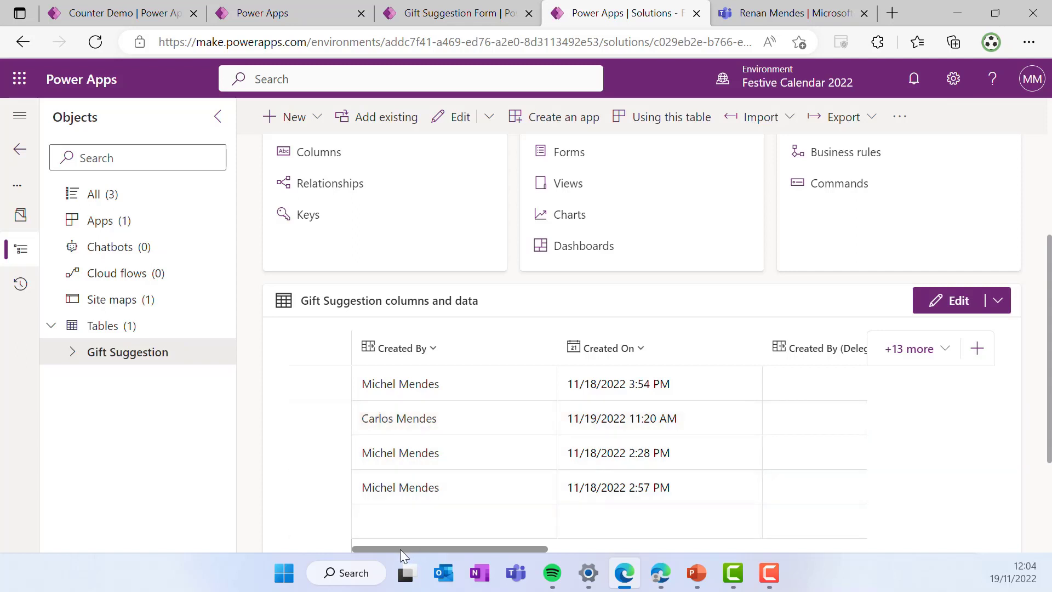
{"action": "left_click_drag", "start_coordinate": [396, 549], "coordinate": [543, 555]}
{"action": "left_click_drag", "start_coordinate": [675, 555], "coordinate": [782, 568]}
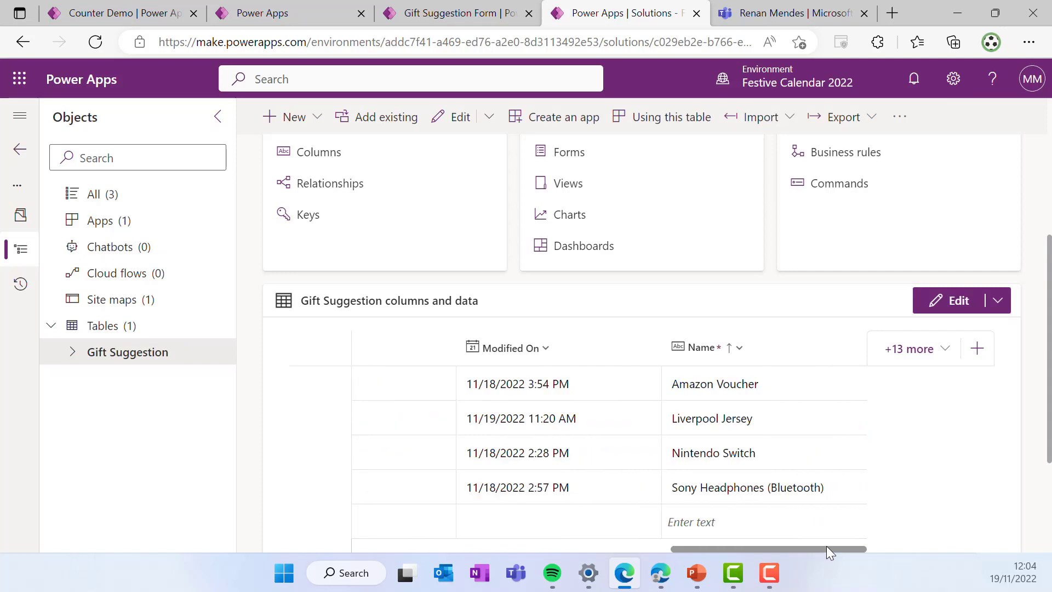
{"action": "left_click_drag", "start_coordinate": [826, 546], "coordinate": [424, 521]}
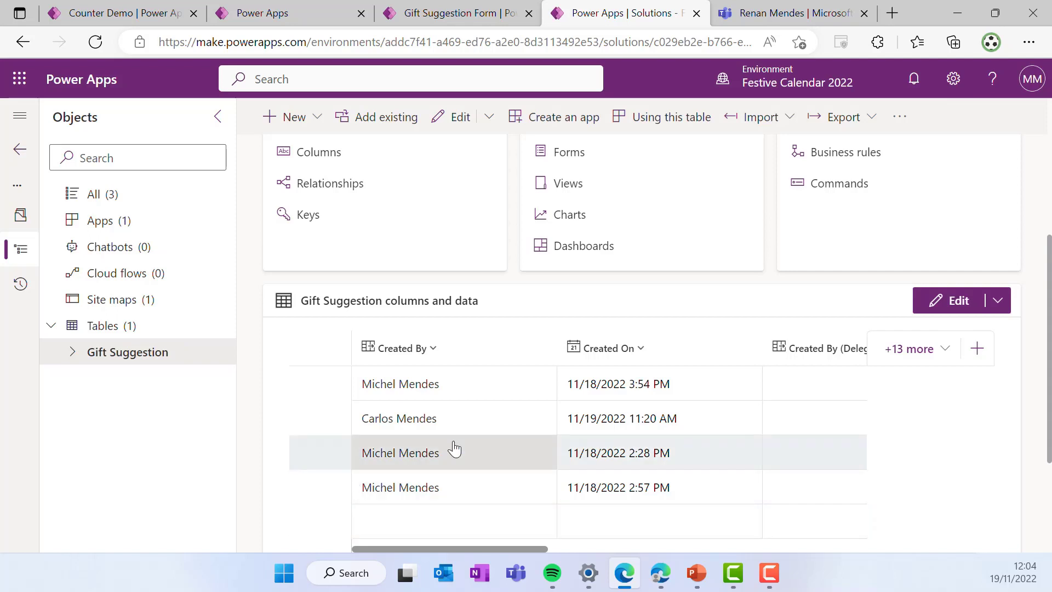
- Switch to the Gift Suggestion Form card in the card designer and play it
{"action": "left_click", "coordinate": [425, 17]}
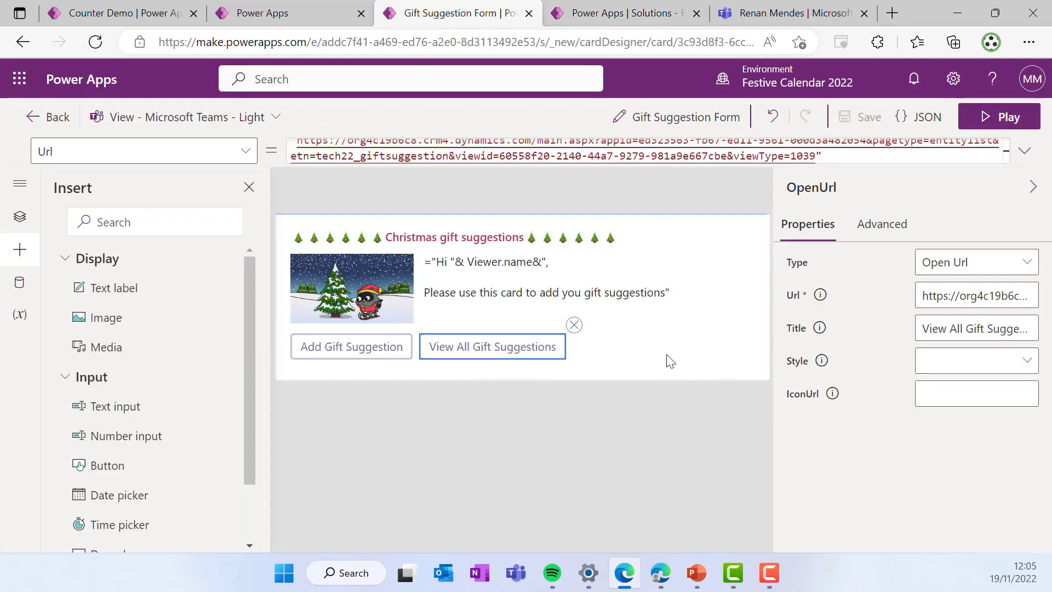
{"action": "left_click", "coordinate": [481, 374]}
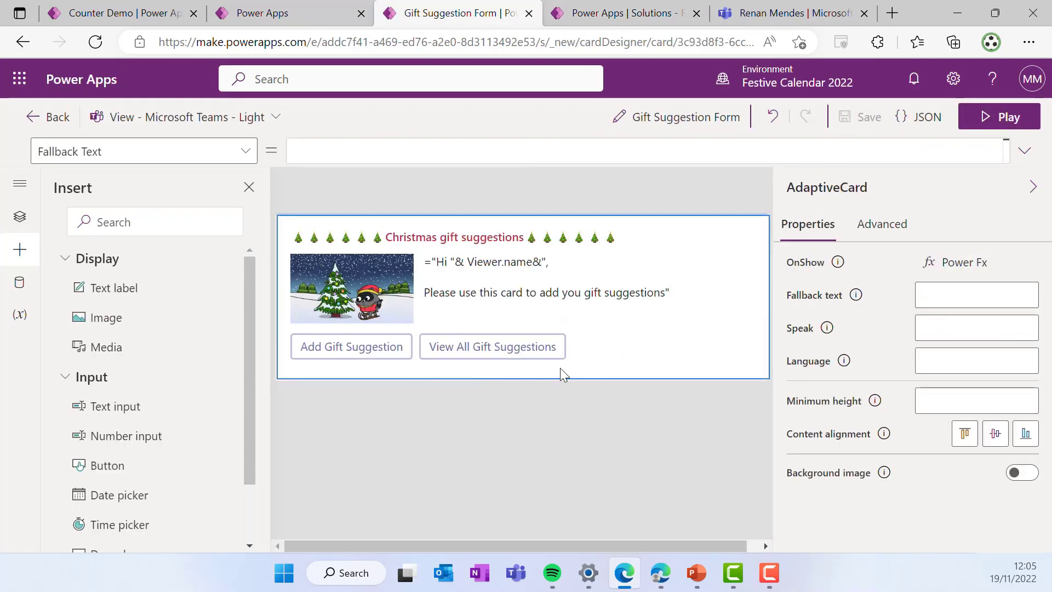
{"action": "left_click", "coordinate": [1003, 116]}
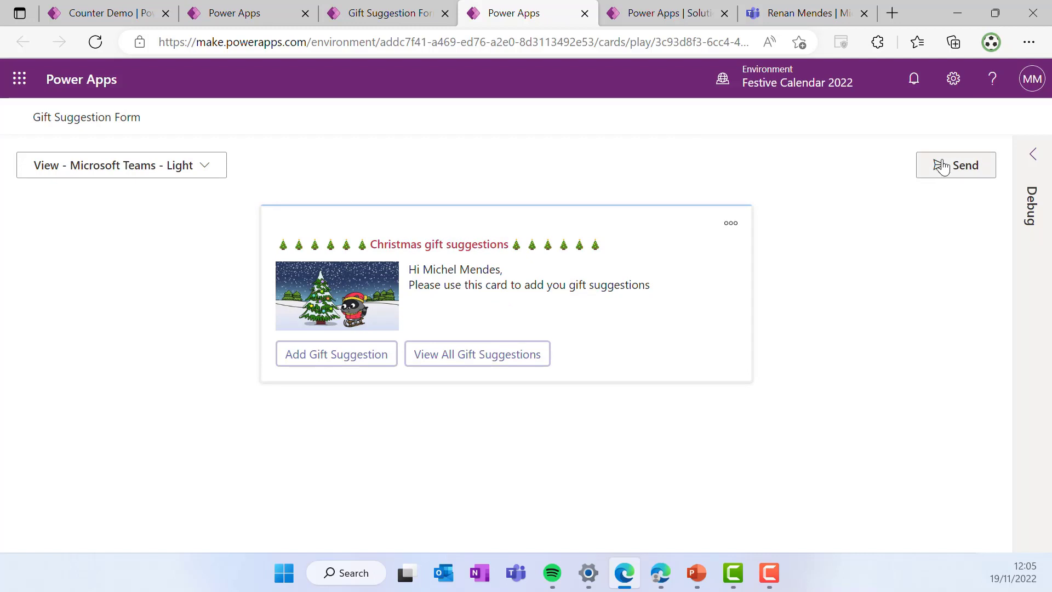
- Copy the Gift Suggestion Form card's send link and post it as a new conversation in the Teams General channel
{"action": "left_click", "coordinate": [946, 166]}
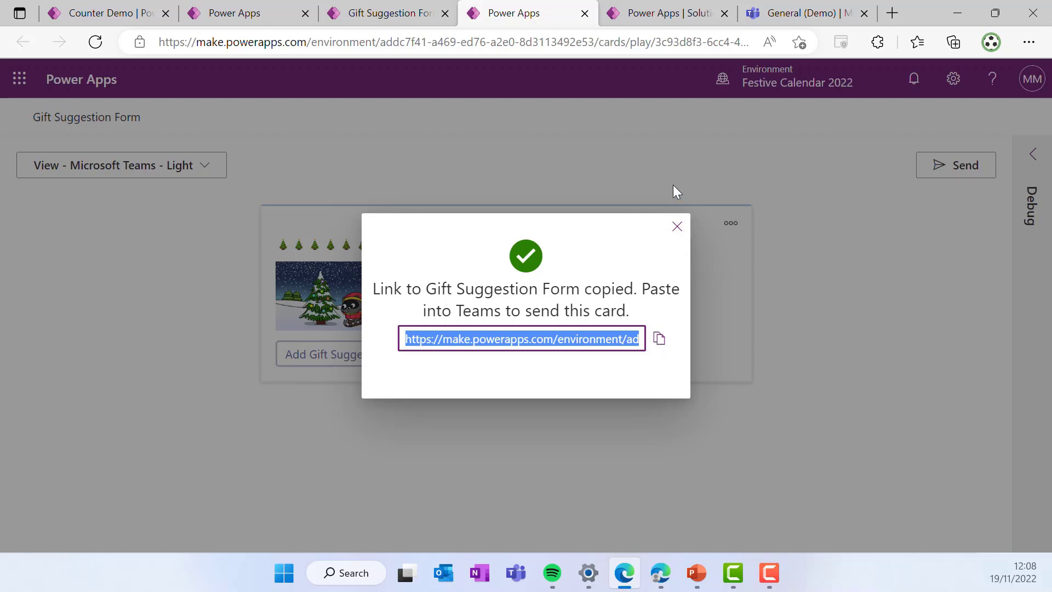
{"action": "left_click", "coordinate": [767, 17]}
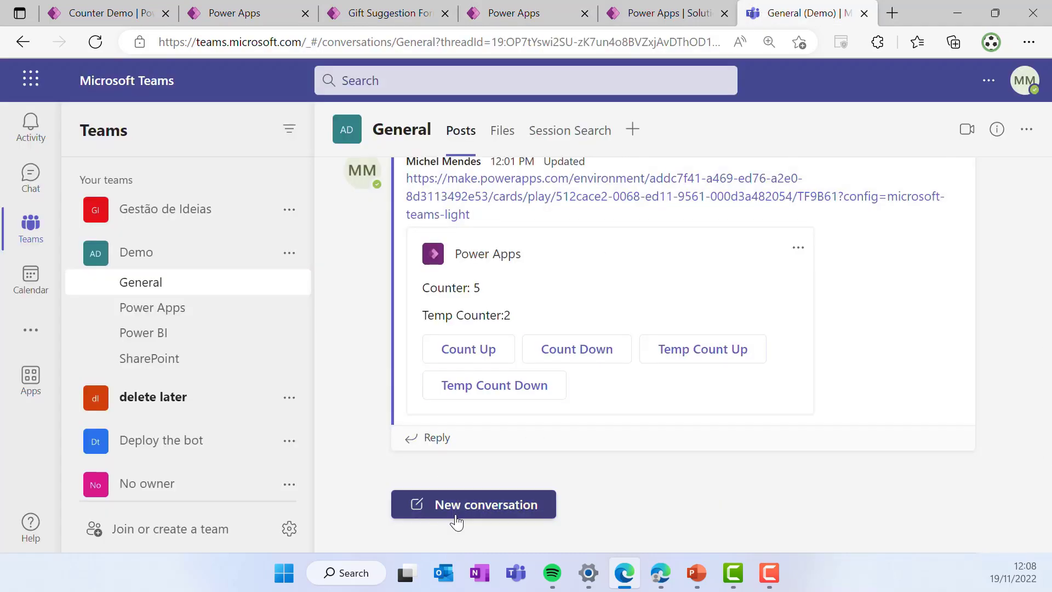
{"action": "left_click", "coordinate": [449, 516]}
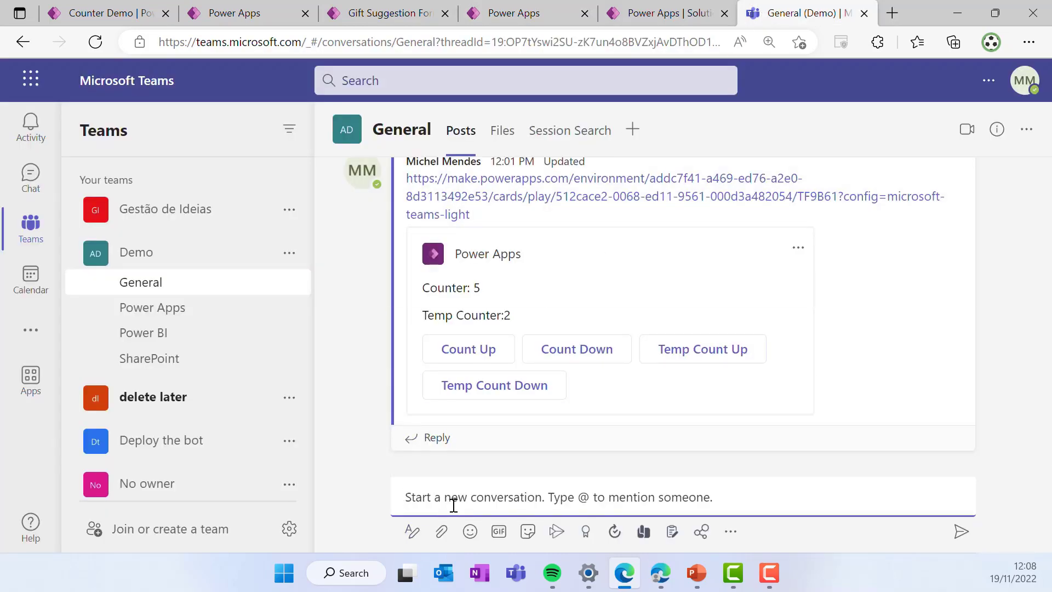
{"action": "type", "text": "https://make.powerapps.com/environment/addc7f41-a469-ed76-a2e0-8d3113492e53/cards/play/3c93d8f3-6cc4-4b44-af37-961be747ffa1/H77uT2?config=microsoft-teams-light"}
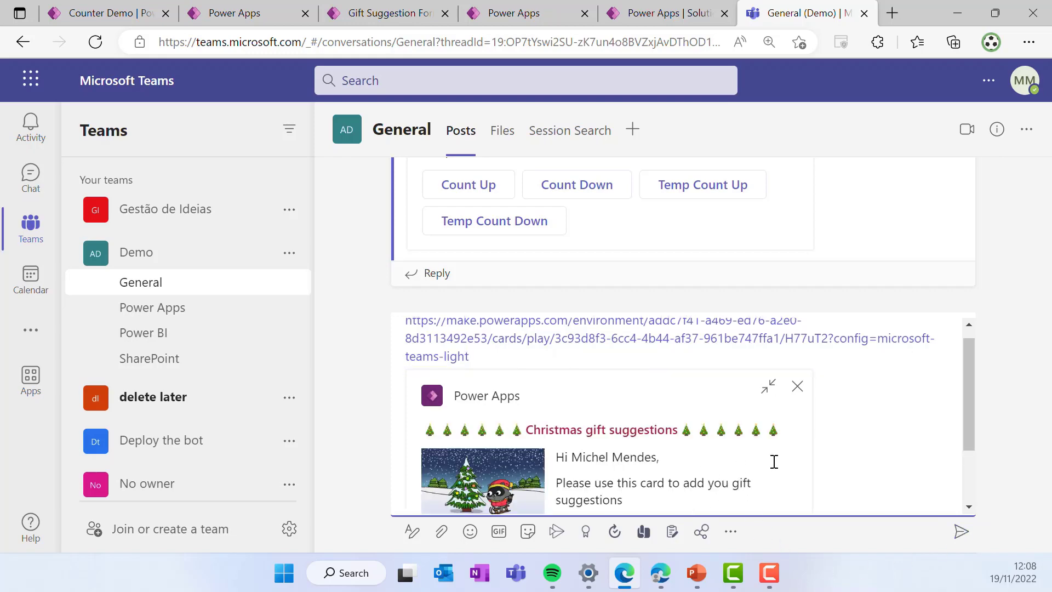
{"action": "left_click", "coordinate": [960, 532]}
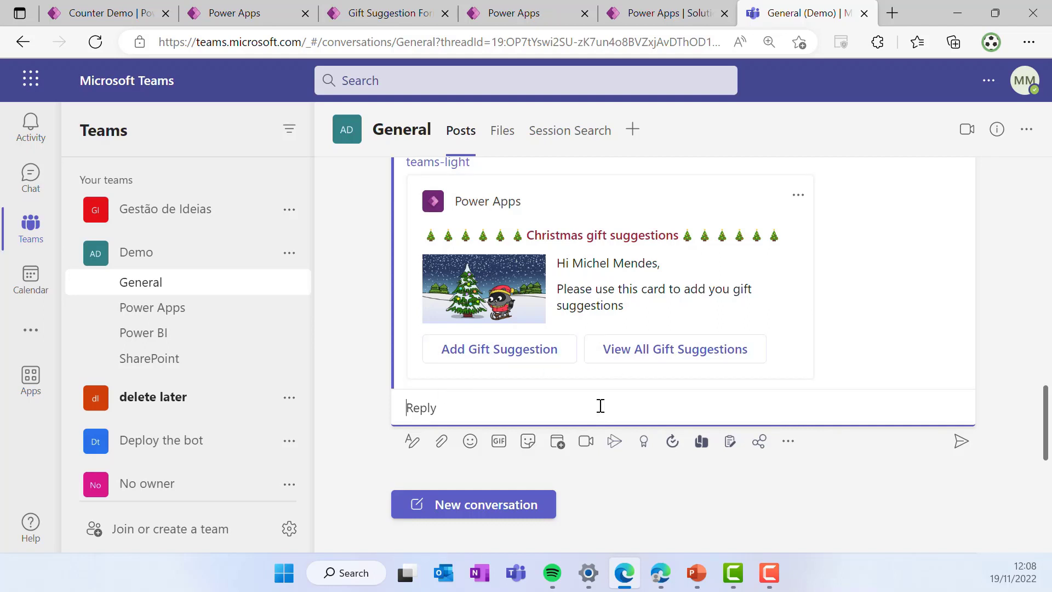
- From the posted card, view all gift suggestions, return to the channel and submit "iPad Mini" as a new gift suggestion
{"action": "left_click", "coordinate": [671, 357]}
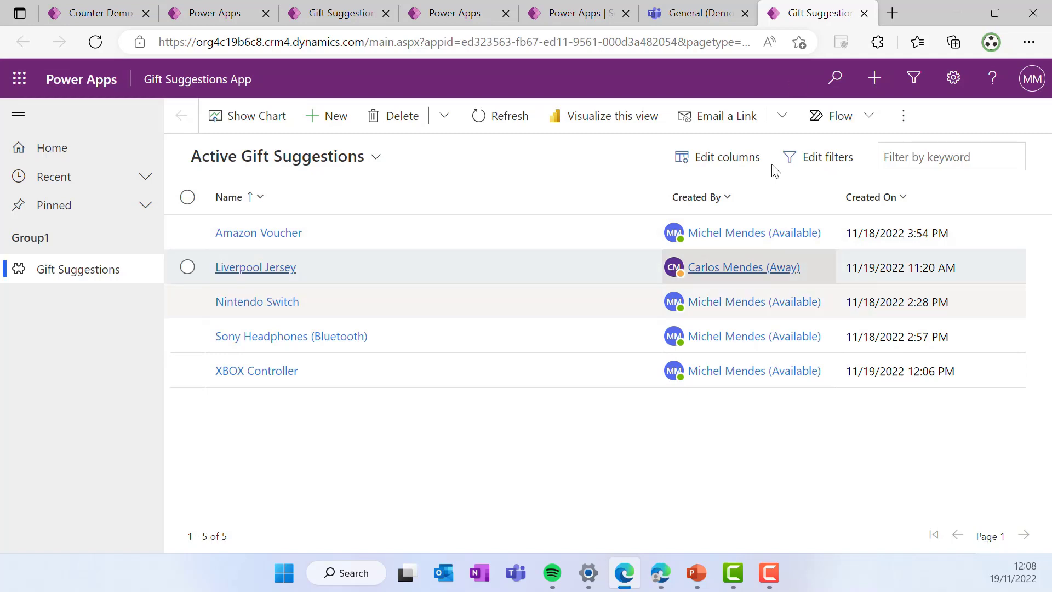
{"action": "left_click", "coordinate": [695, 14]}
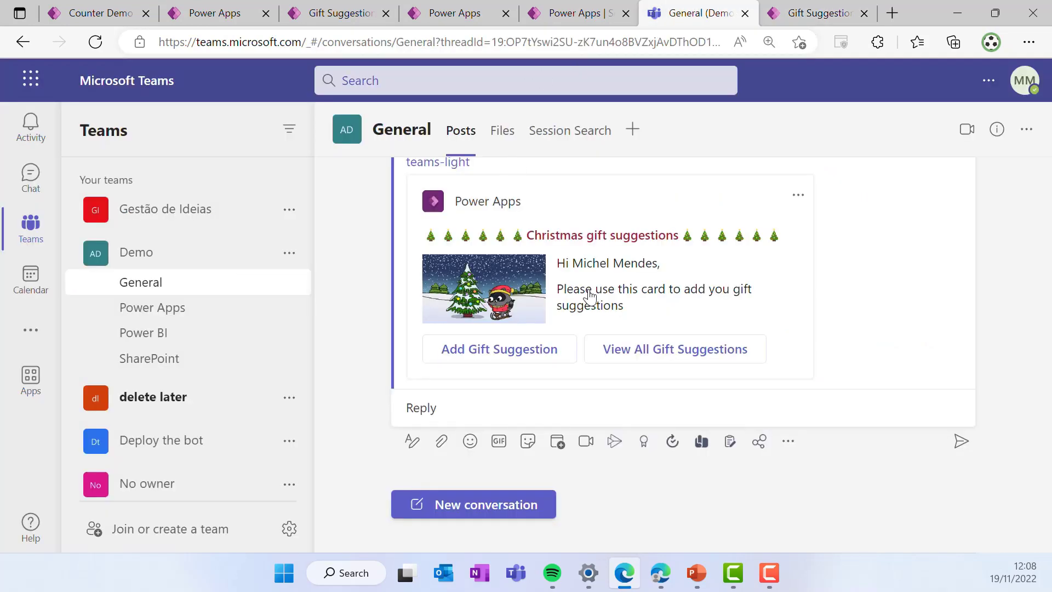
{"action": "left_click", "coordinate": [555, 357]}
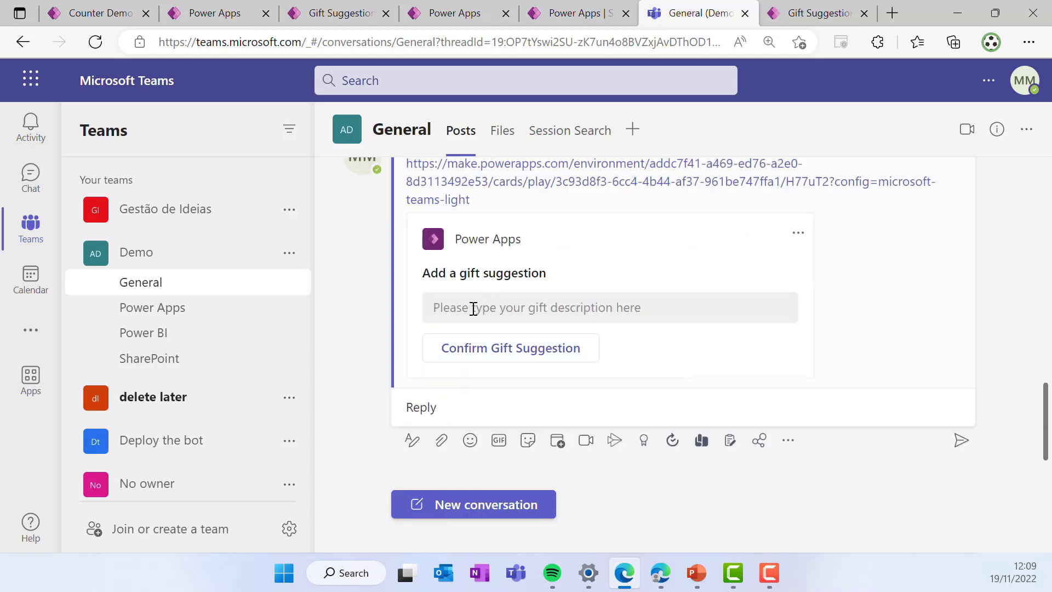
{"action": "left_click", "coordinate": [473, 308]}
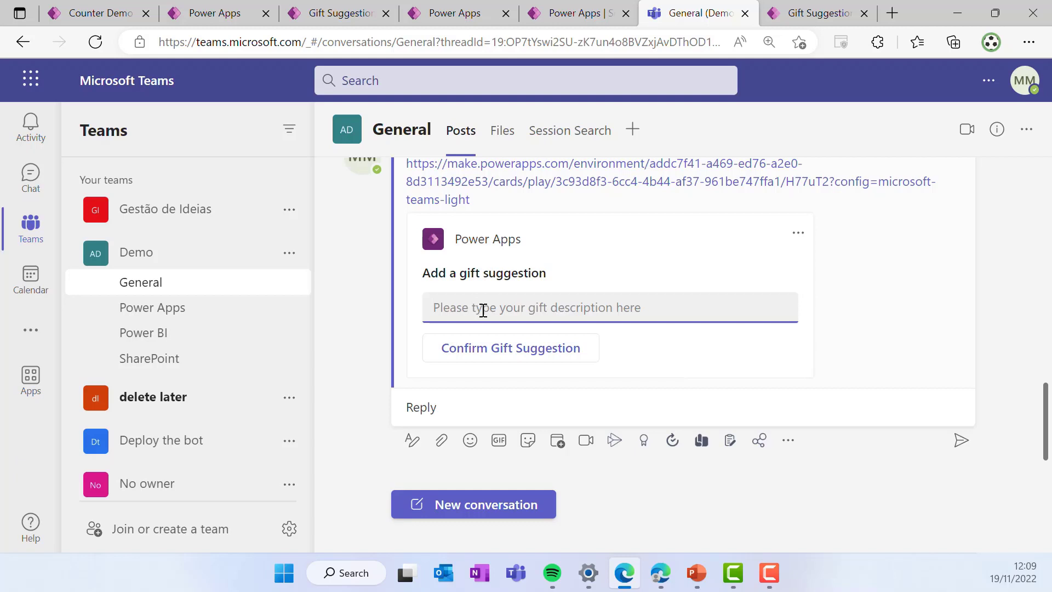
{"action": "type", "text": "Ip"}
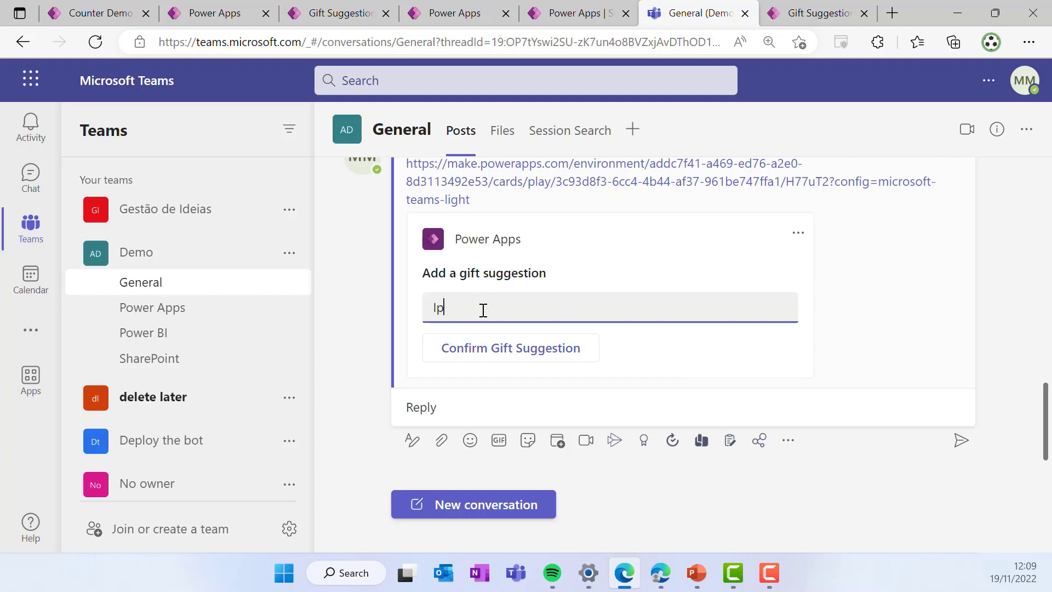
{"action": "key", "text": "BackSpace"}
{"action": "type", "text": "Pad Mini"}
{"action": "left_click", "coordinate": [458, 346]}
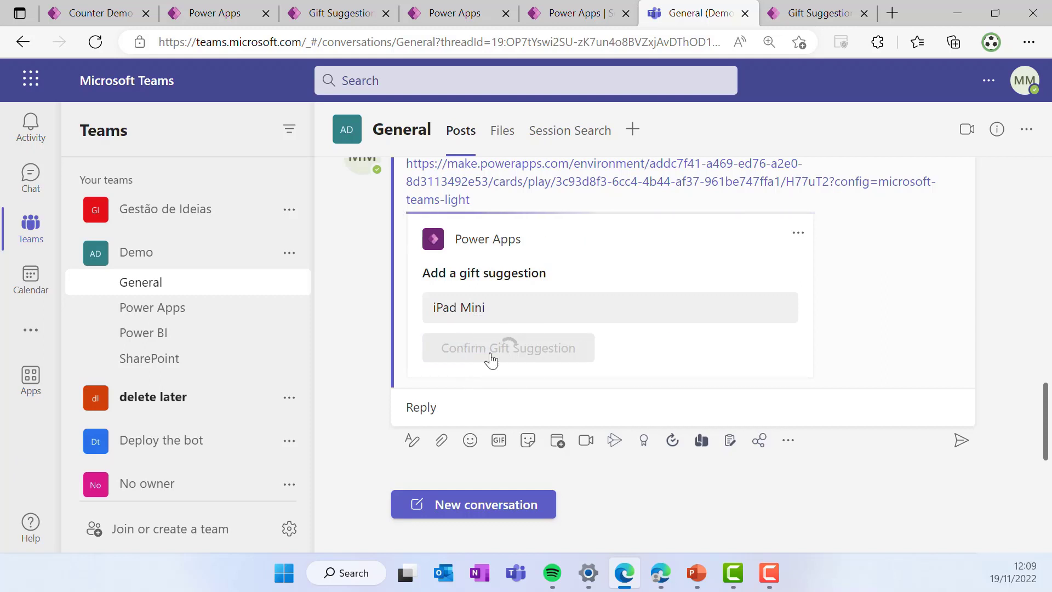
{"action": "mouse_move", "coordinate": [548, 349]}
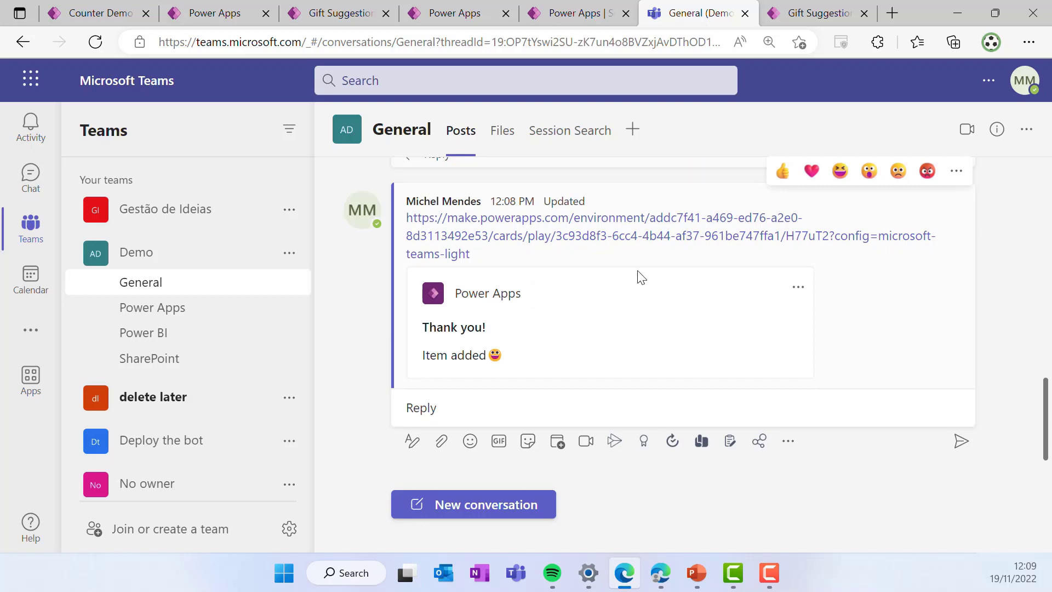
- Refresh the Active Gift Suggestions list in the Gift Suggestions App to check for the new item
{"action": "left_click", "coordinate": [803, 12]}
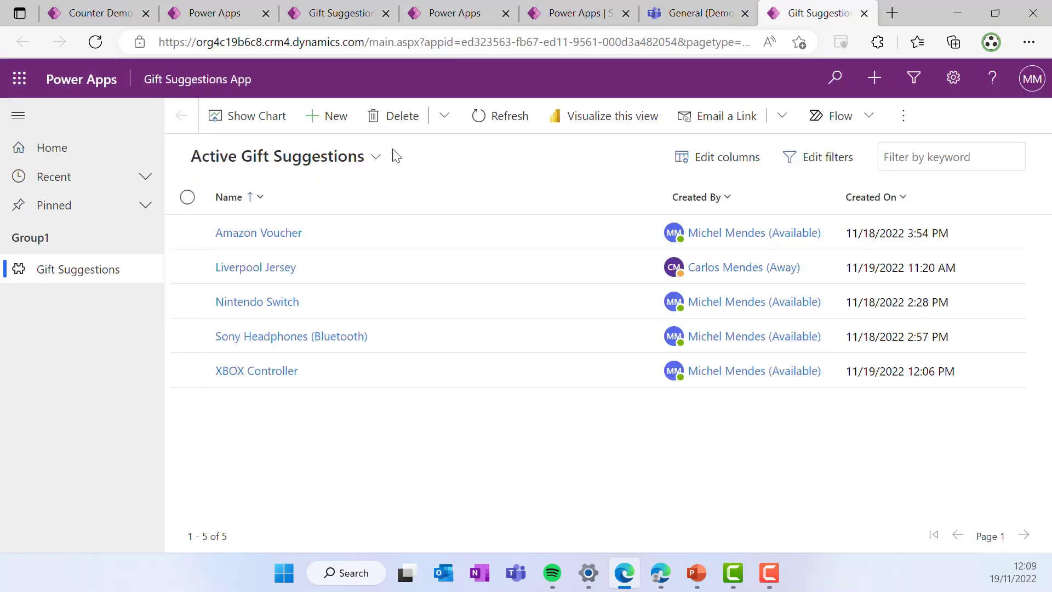
{"action": "left_click", "coordinate": [510, 117]}
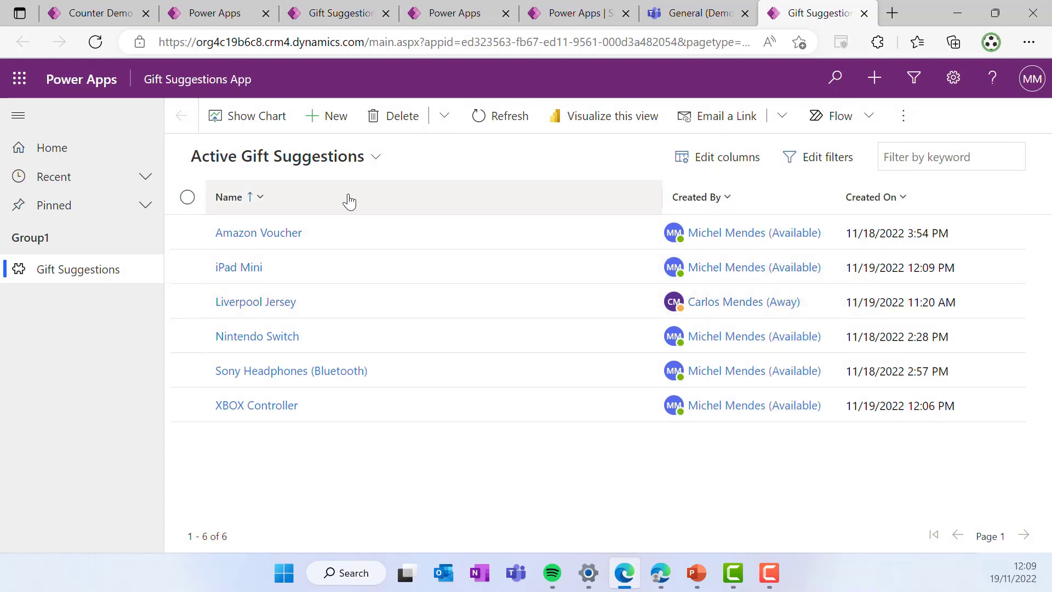
- Return to the Gift Suggestion Form card designer and examine the action settings of the View All Gift Suggestions and Add Gift Suggestion buttons
{"action": "left_click", "coordinate": [341, 22]}
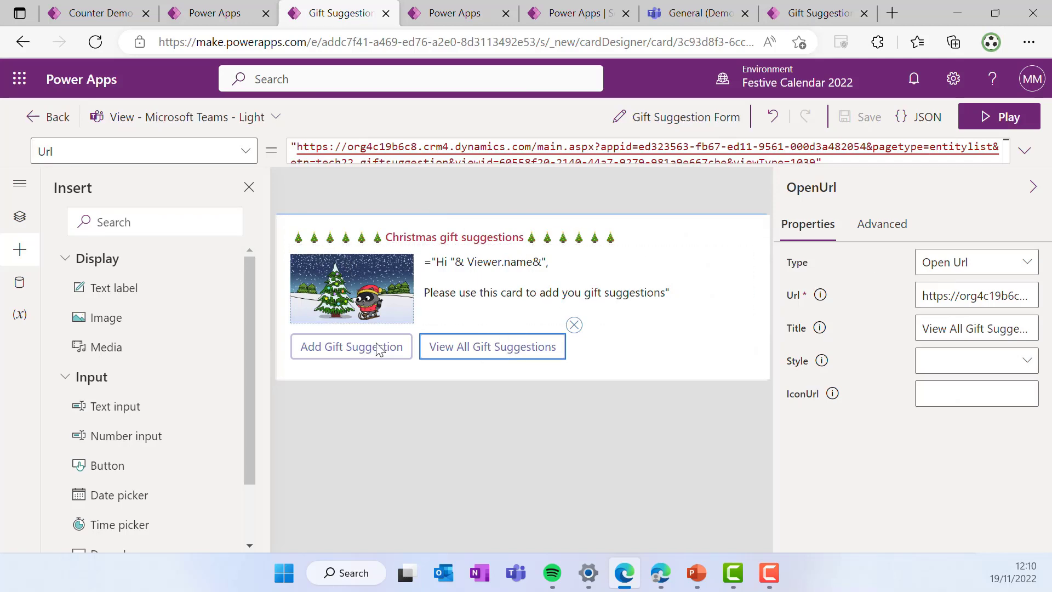
{"action": "left_click", "coordinate": [1007, 262]}
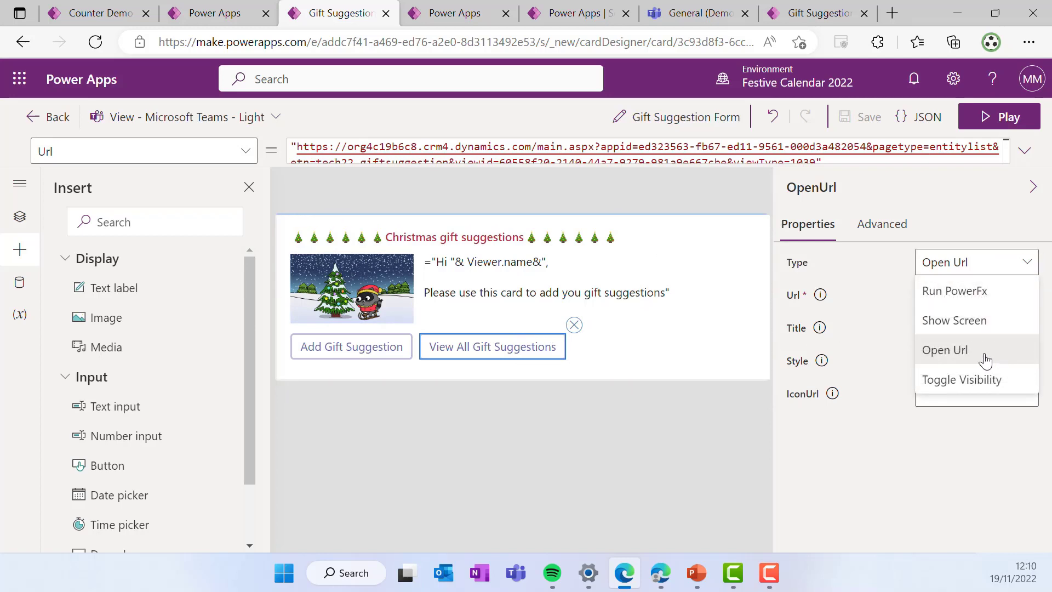
{"action": "left_click", "coordinate": [363, 350]}
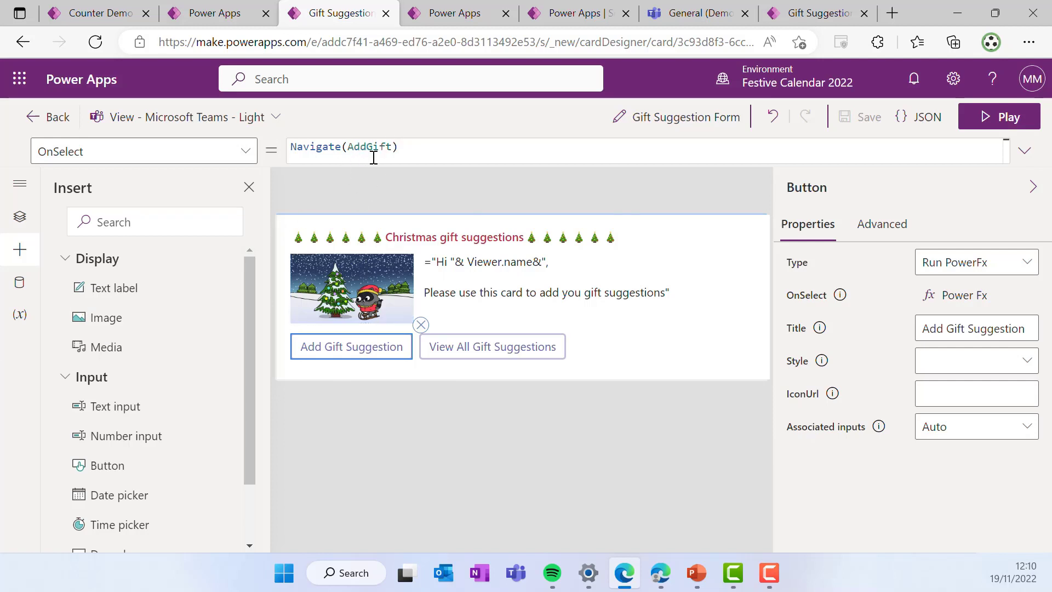
- Open the AddGift screen from the card's tree and examine the Confirm Gift Suggestion button's OnSelect formula, highlighting its Navigate part
{"action": "left_click", "coordinate": [22, 189]}
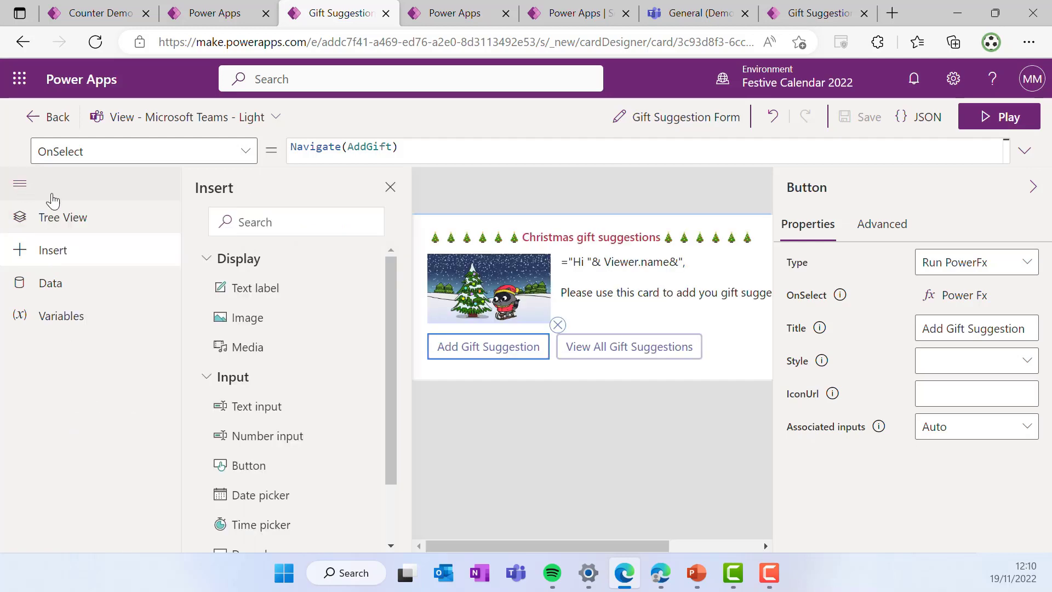
{"action": "left_click", "coordinate": [42, 222]}
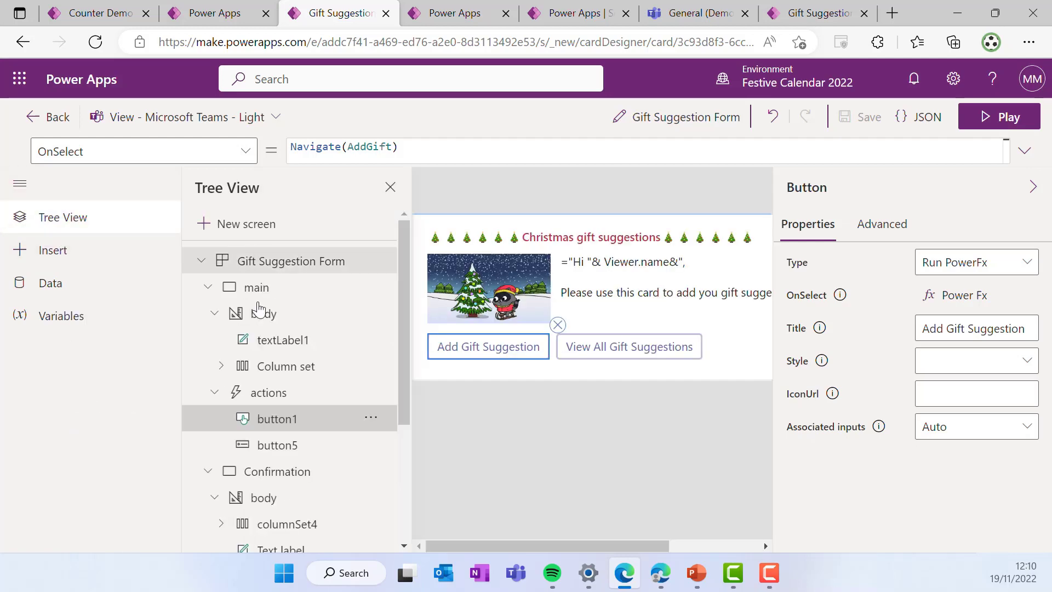
{"action": "left_click", "coordinate": [209, 289]}
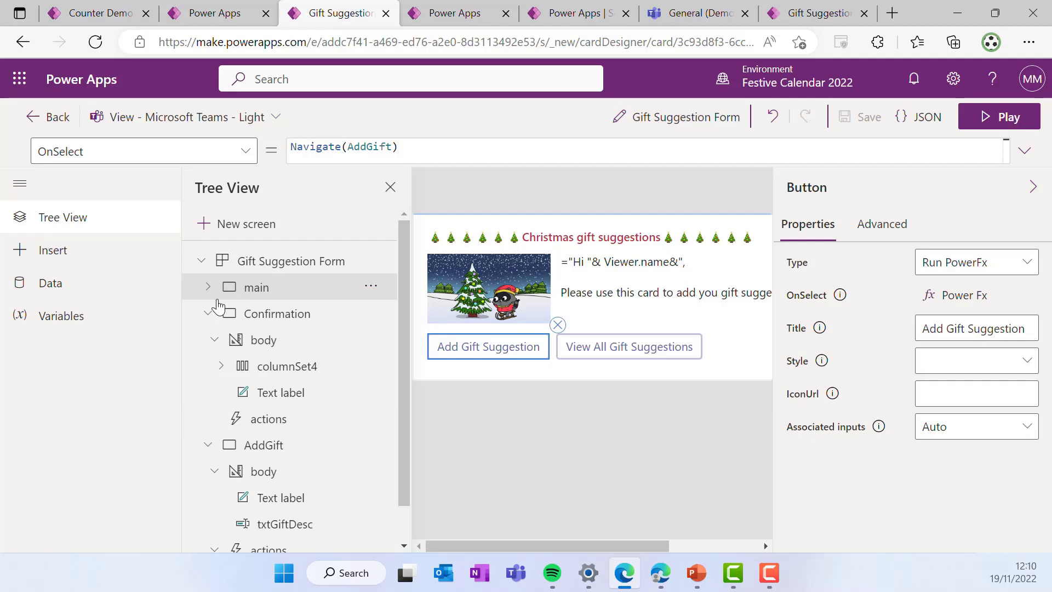
{"action": "left_click", "coordinate": [208, 313]}
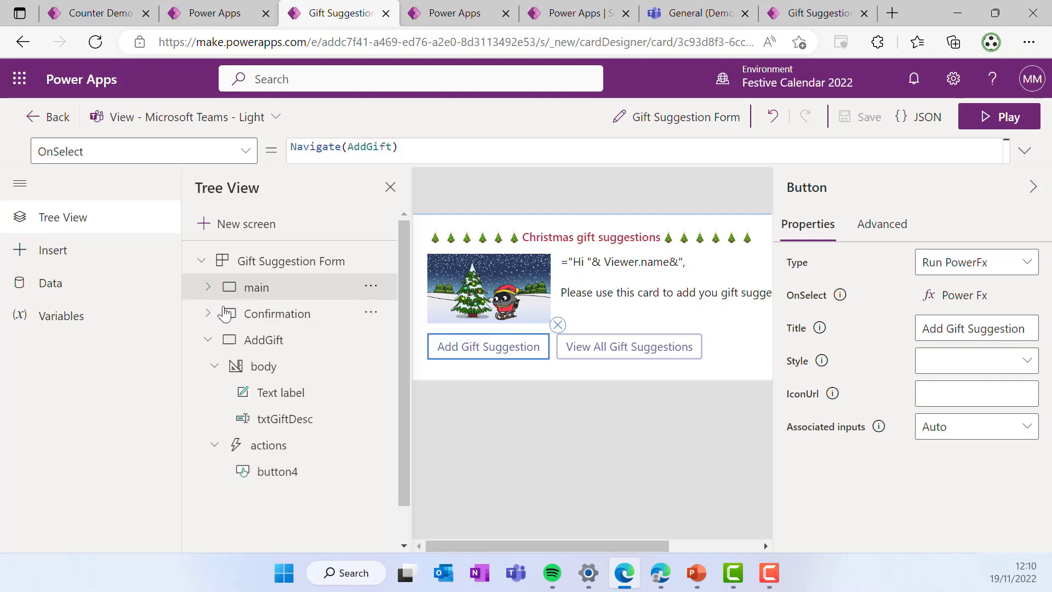
{"action": "left_click", "coordinate": [274, 339]}
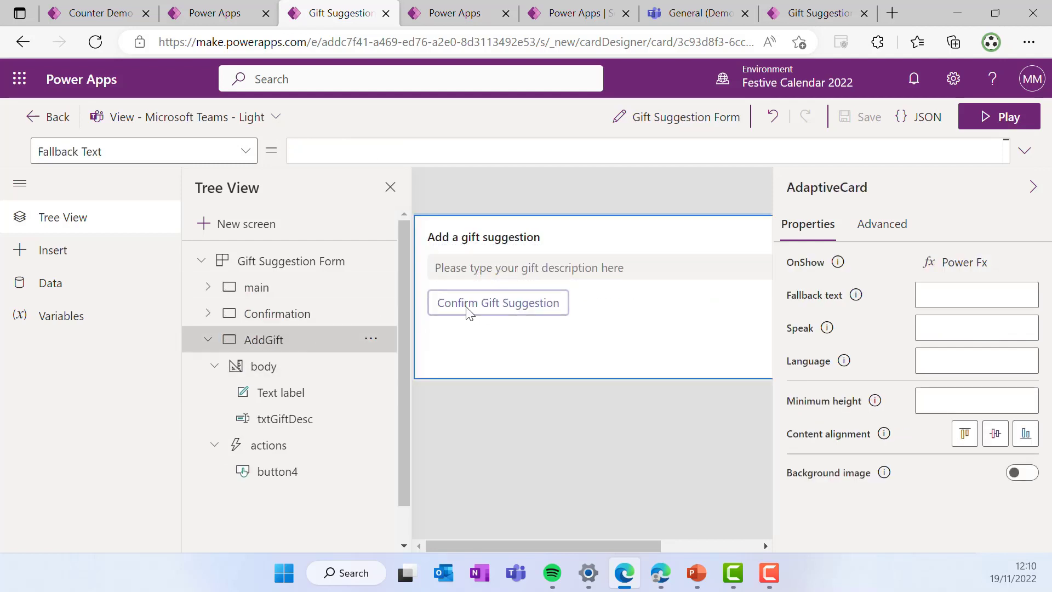
{"action": "left_click", "coordinate": [494, 305]}
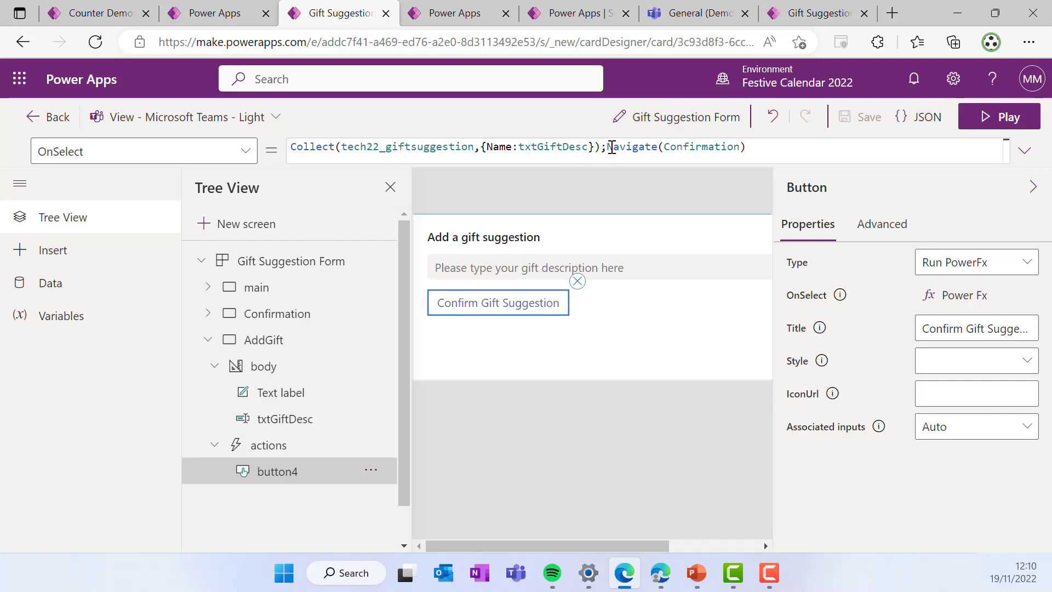
{"action": "left_click_drag", "start_coordinate": [608, 146], "coordinate": [746, 147]}
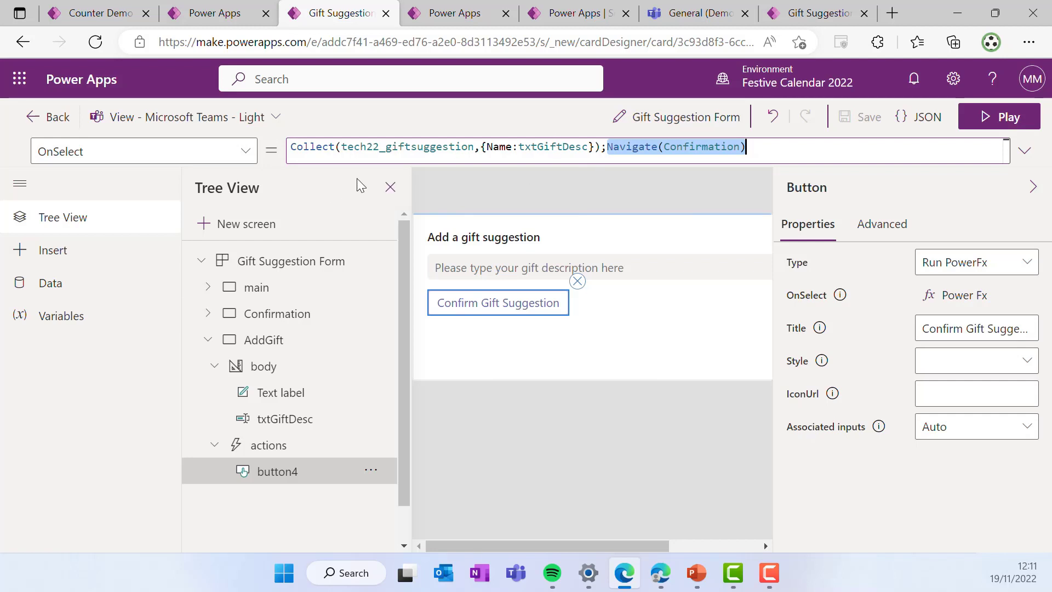
- Review the card's data sources and browse the tables offered by the existing Microsoft Dataverse connection, closing the dialog without adding one
{"action": "left_click", "coordinate": [118, 291]}
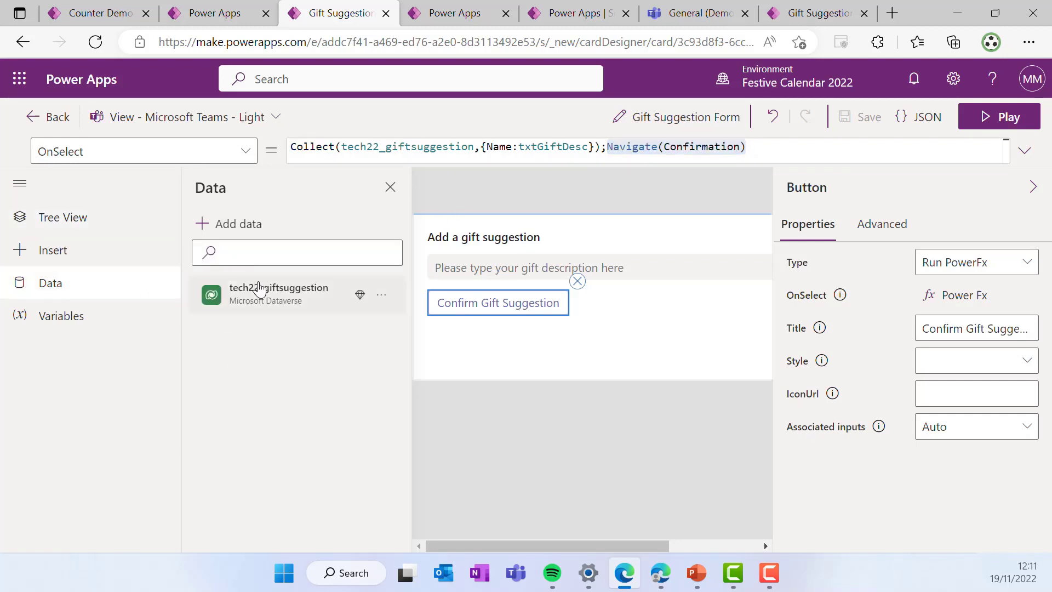
{"action": "left_click", "coordinate": [243, 224]}
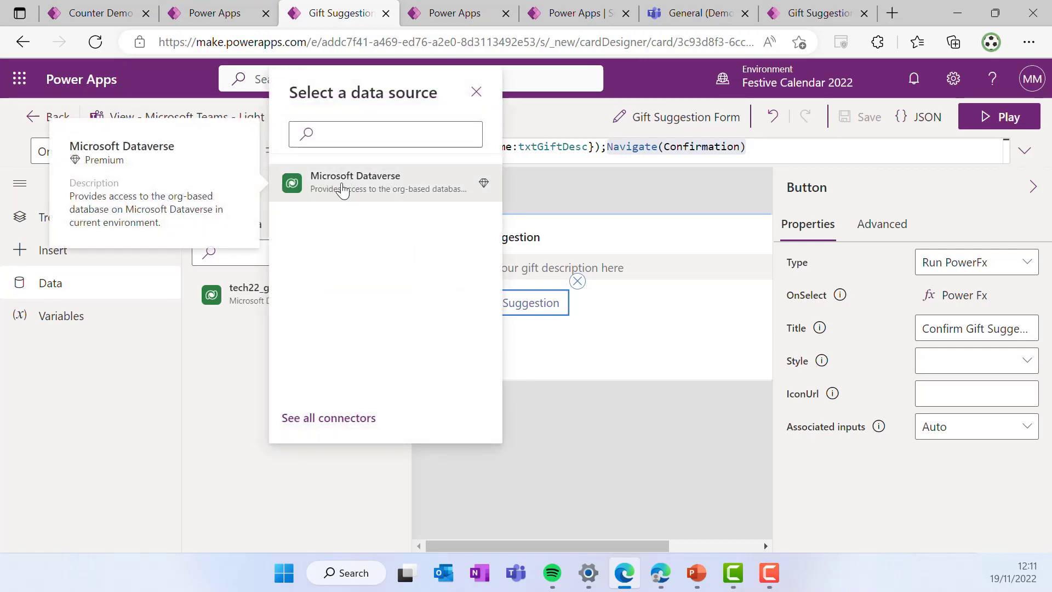
{"action": "left_click", "coordinate": [342, 188]}
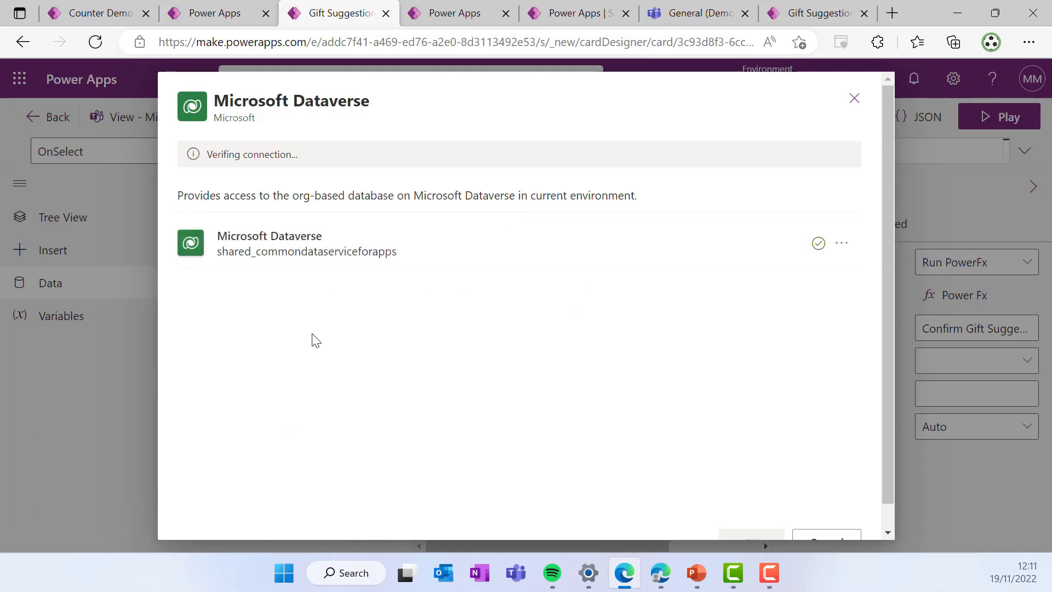
{"action": "scroll", "coordinate": [799, 388], "scroll_direction": "down", "scroll_amount": 1}
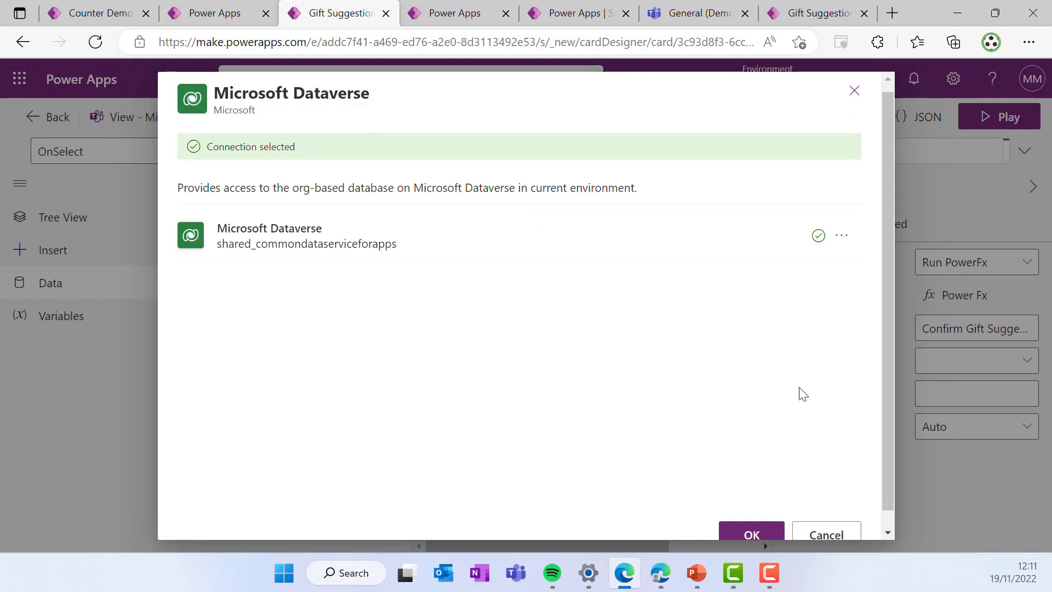
{"action": "left_click", "coordinate": [765, 527]}
{"action": "scroll", "coordinate": [310, 387], "scroll_direction": "down", "scroll_amount": 12}
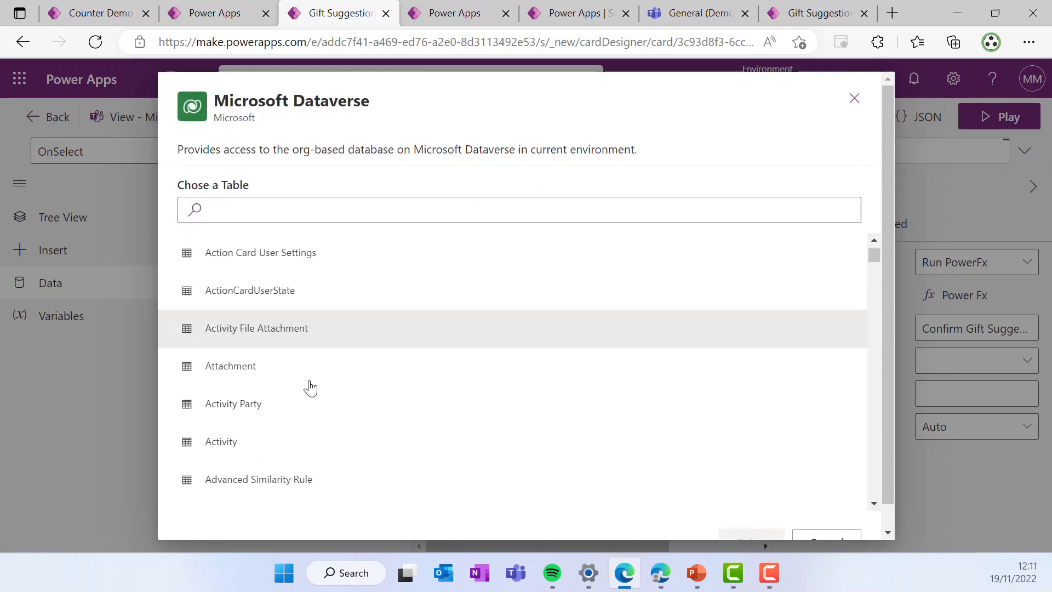
{"action": "scroll", "coordinate": [310, 387], "scroll_direction": "down", "scroll_amount": 3}
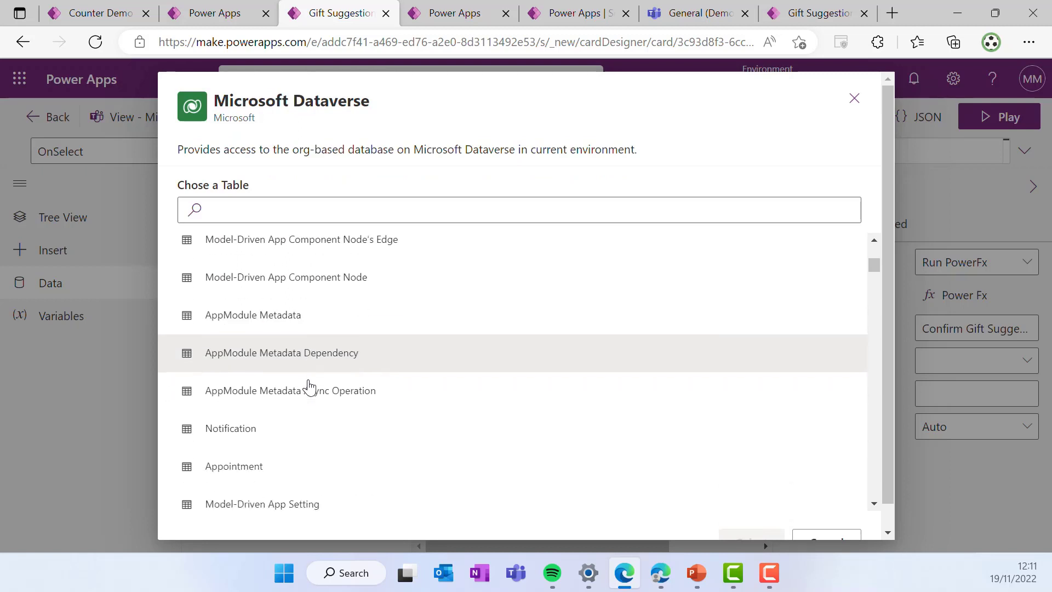
{"action": "scroll", "coordinate": [305, 387], "scroll_direction": "up", "scroll_amount": 3}
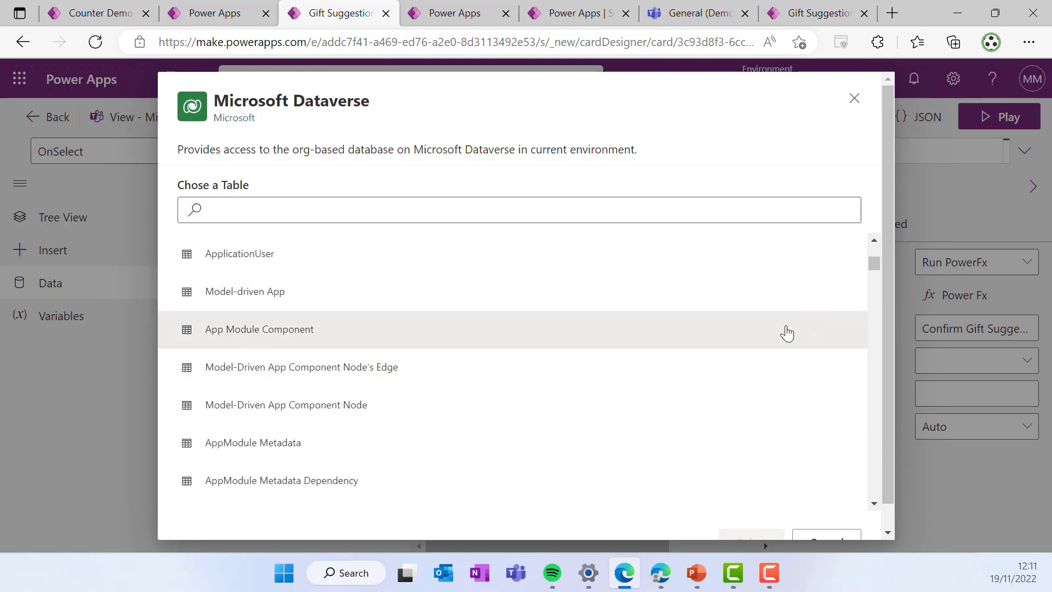
{"action": "scroll", "coordinate": [785, 330], "scroll_direction": "down", "scroll_amount": 3}
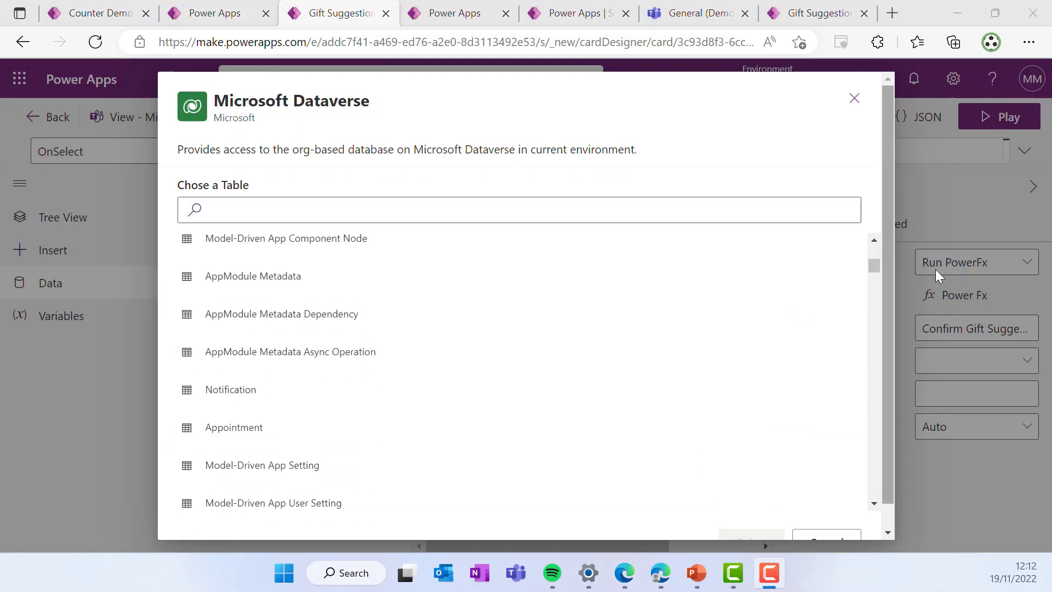
{"action": "left_click", "coordinate": [856, 103]}
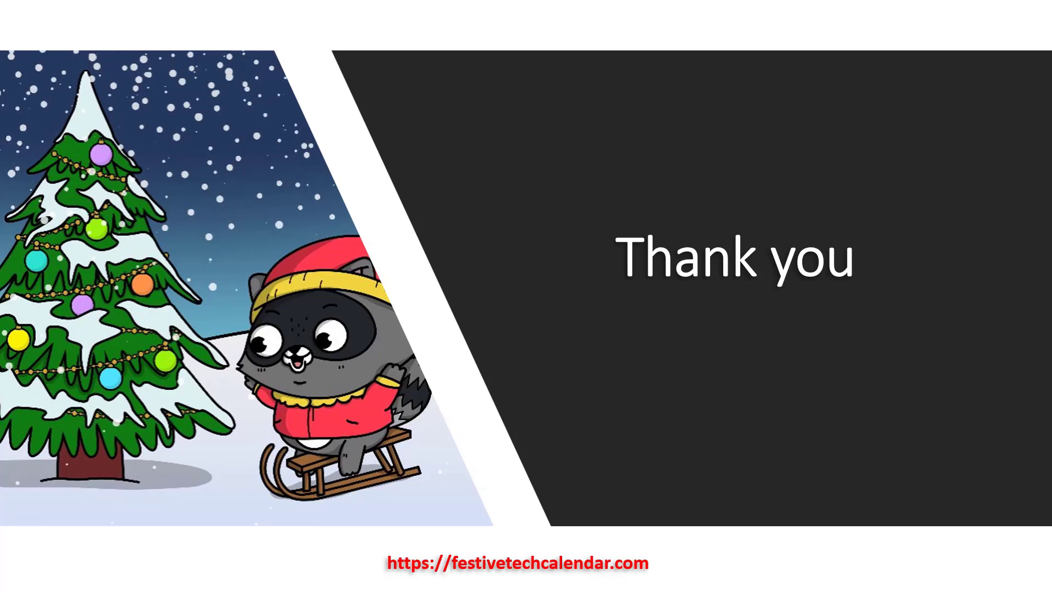